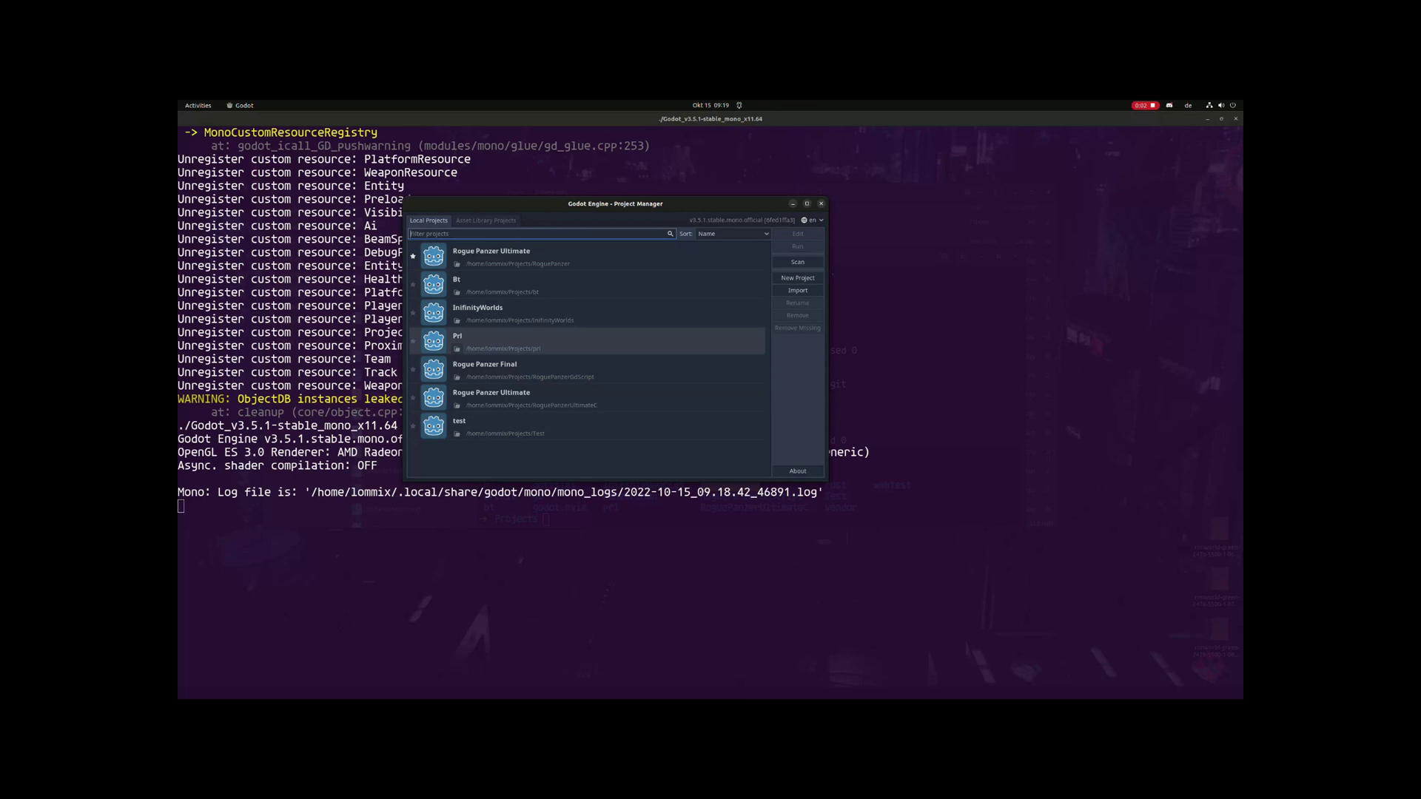
Try to open the Prl project and read back through the terminal output
click(587, 341)
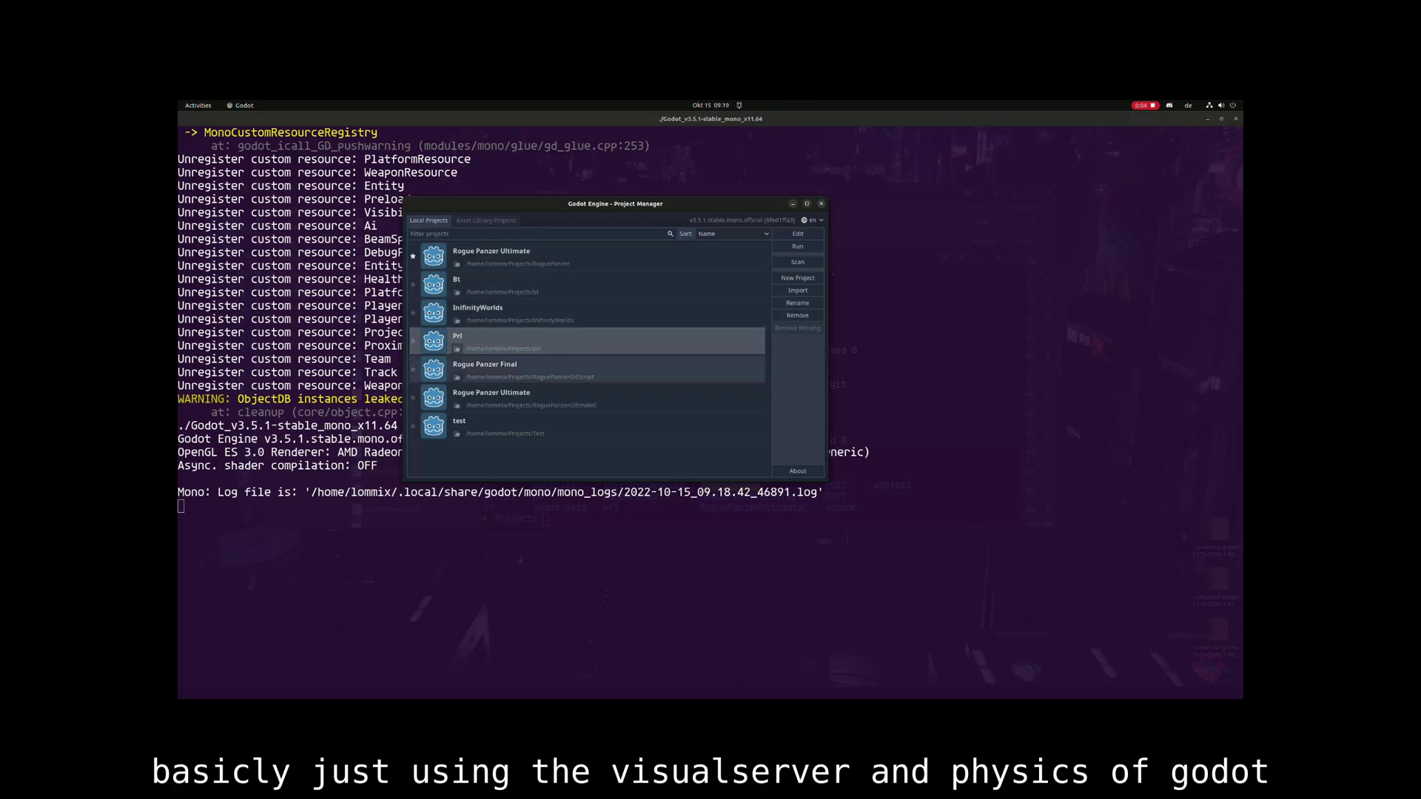
double_click(587, 341)
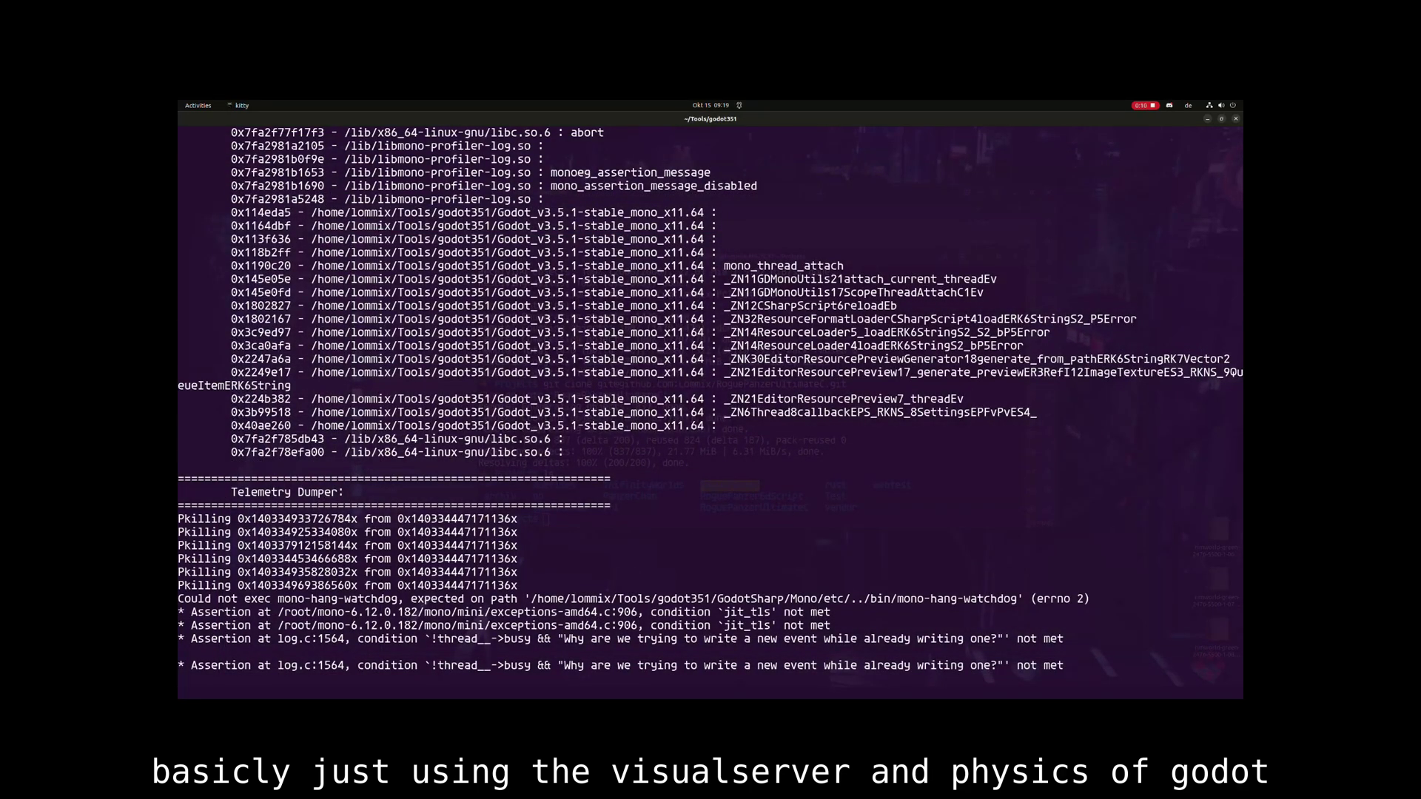
scroll(711, 413, up, 7)
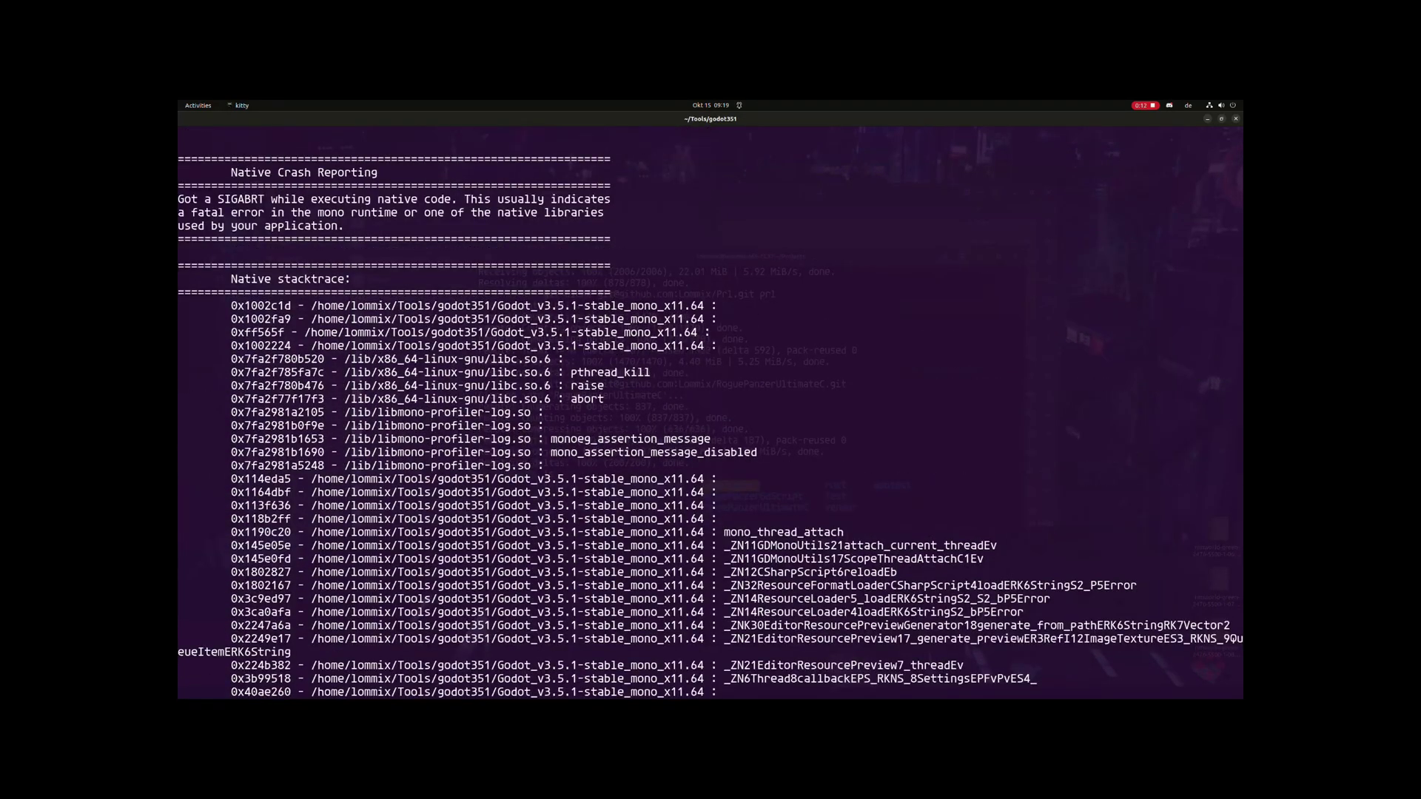
scroll(711, 413, up, 2)
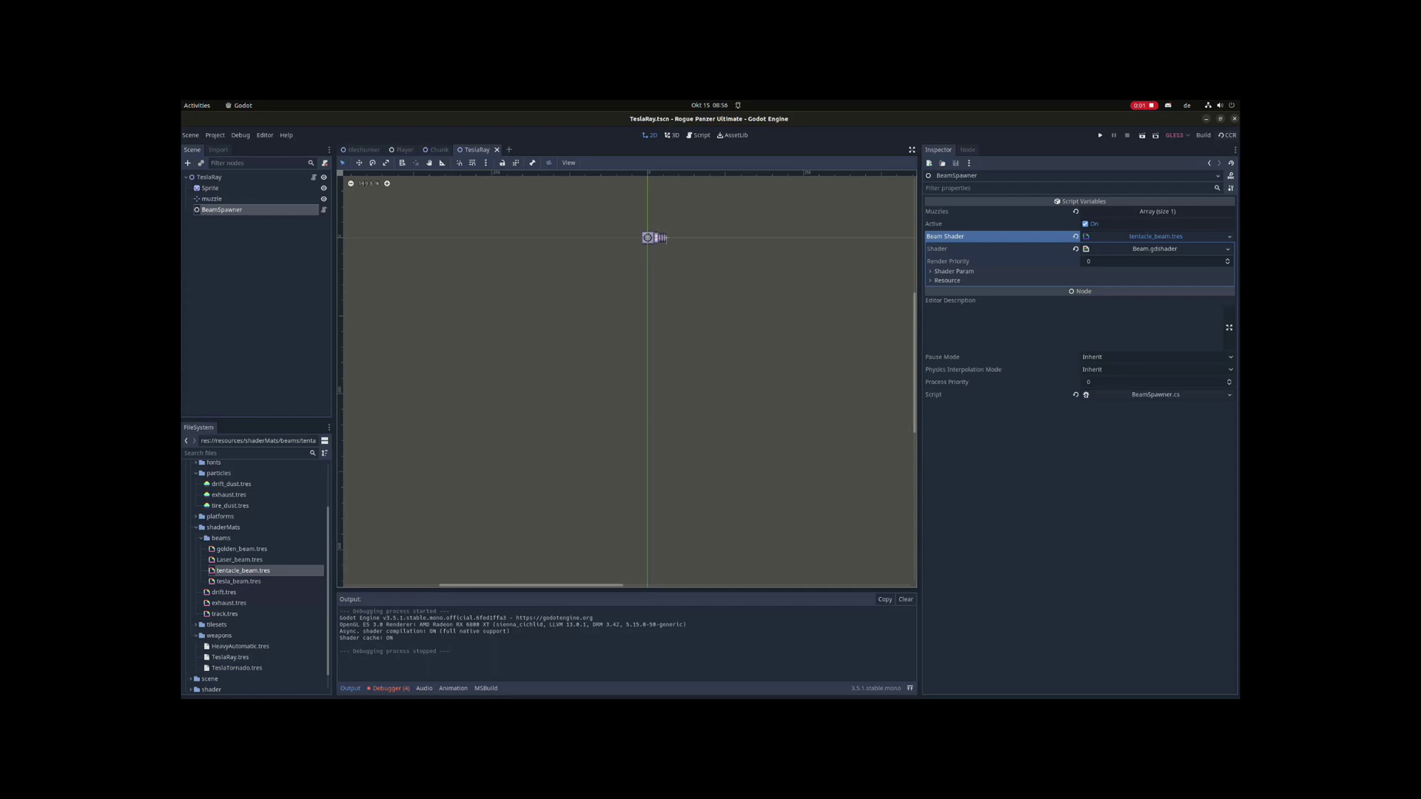
Run the project in a maximized game window and drive the tank east past the group of enemy tanks
key(F5)
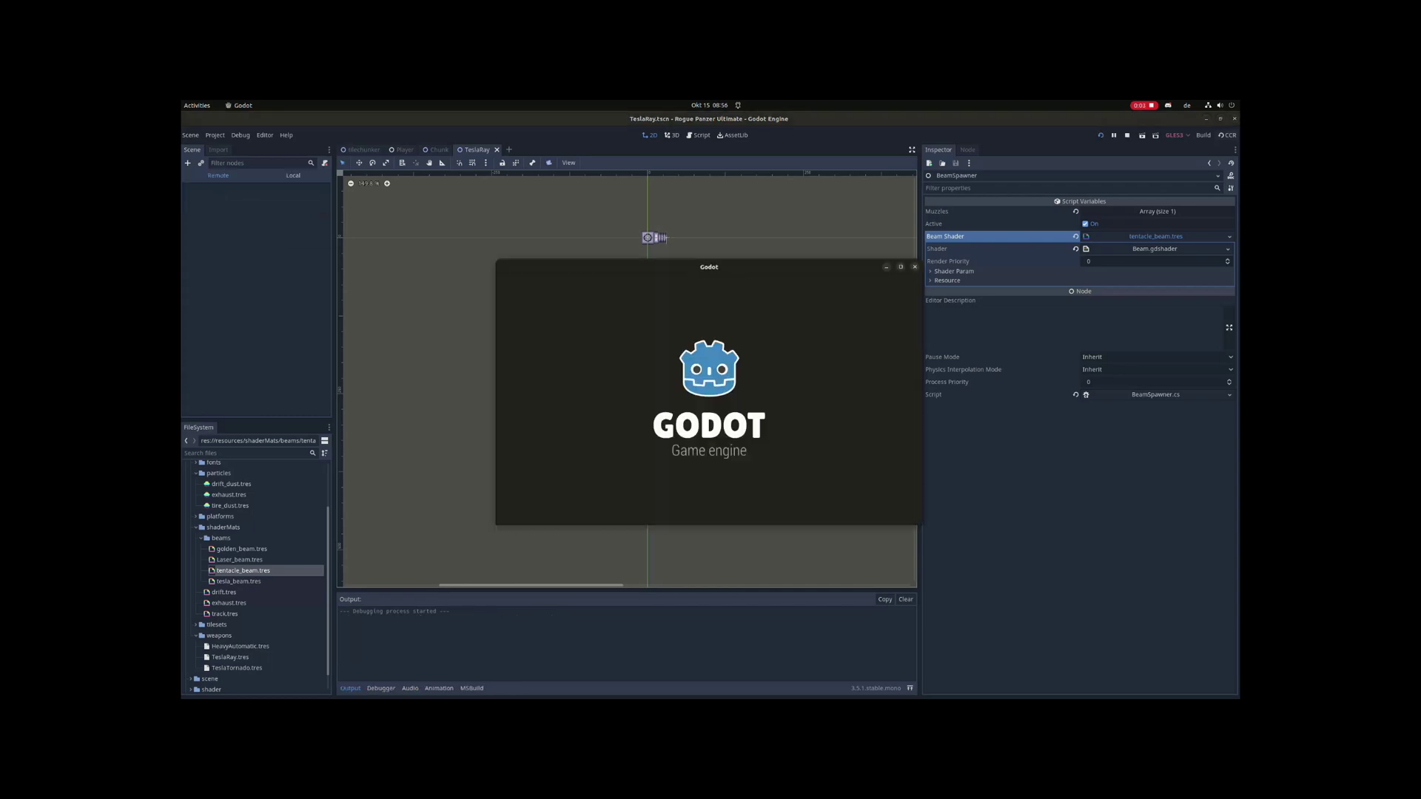
click(900, 267)
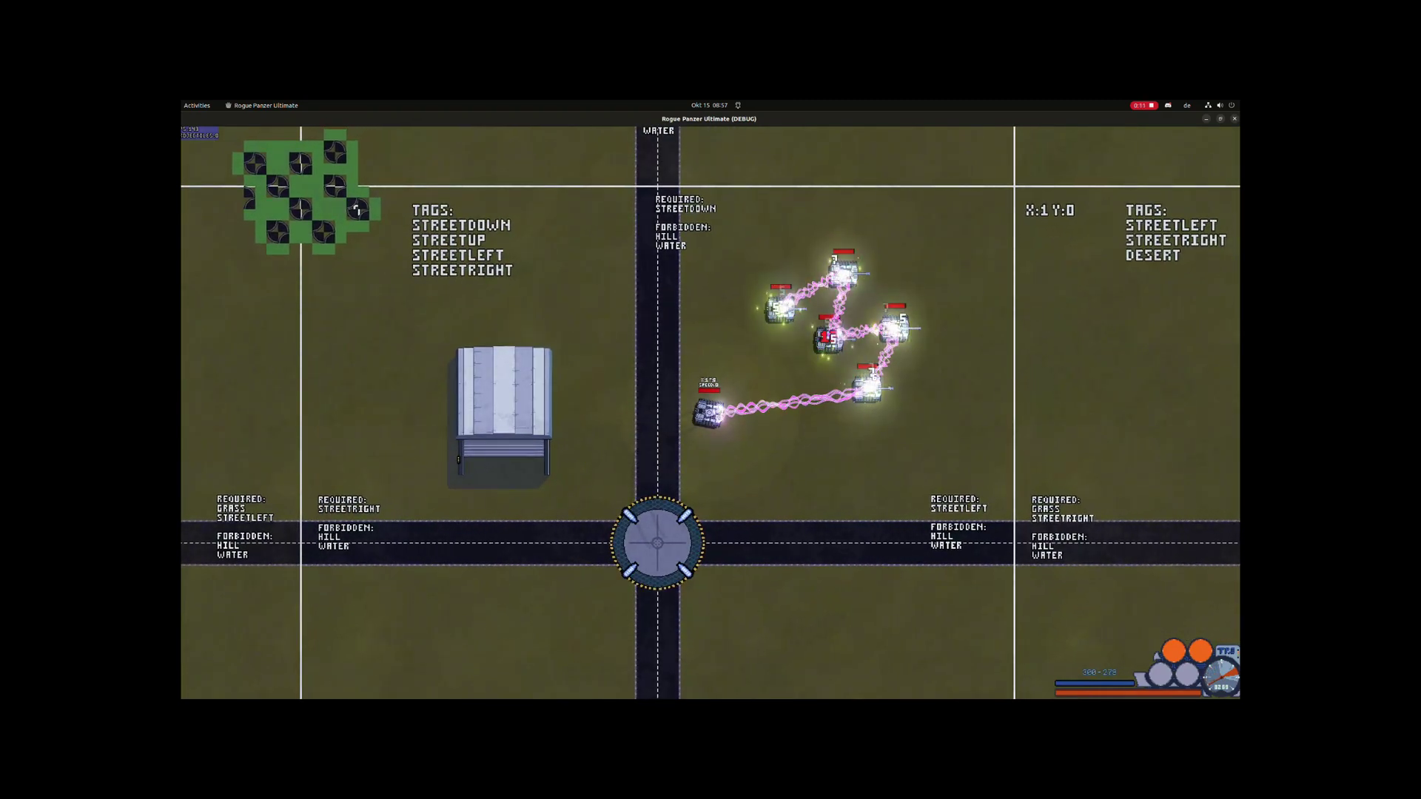
key(w)
key(d)
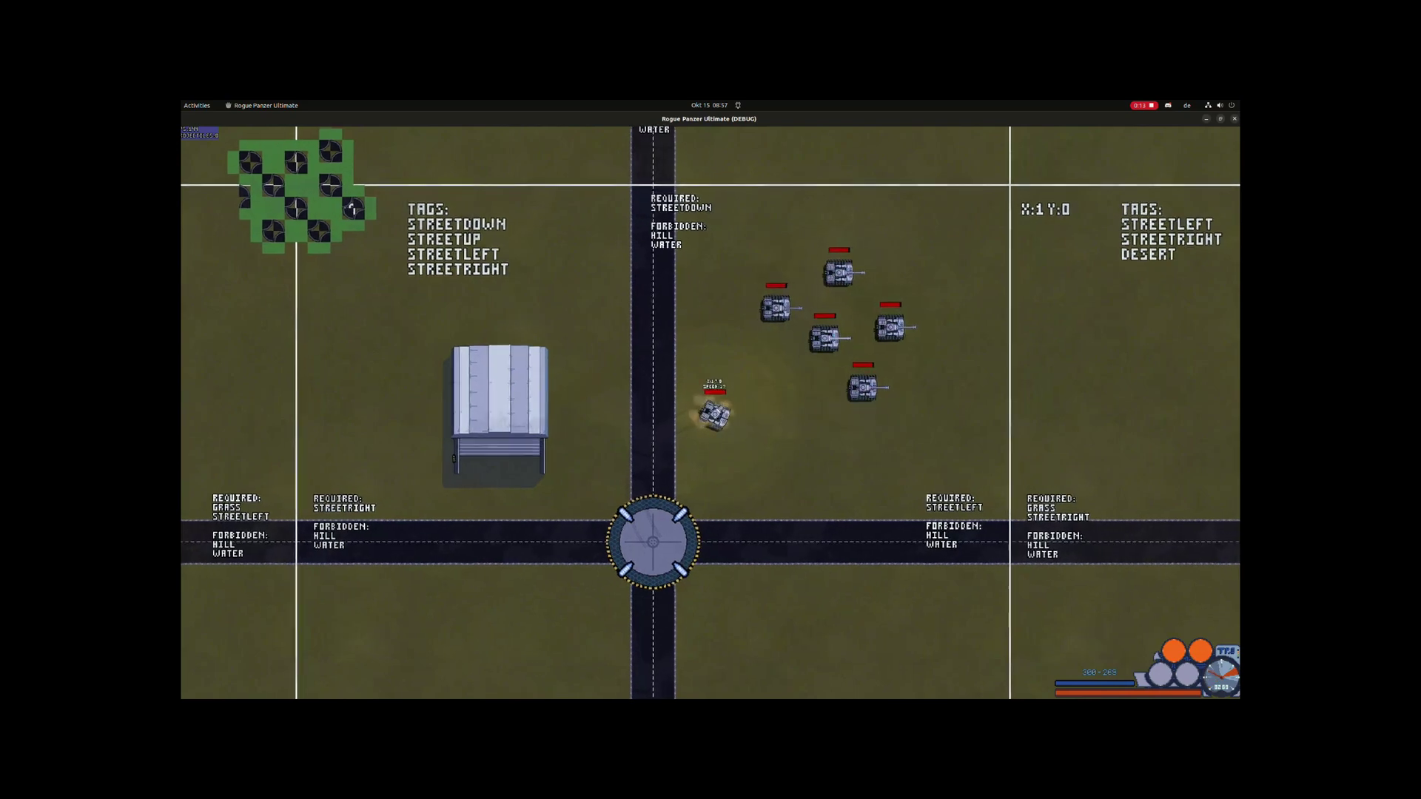
key(a)
key(d)
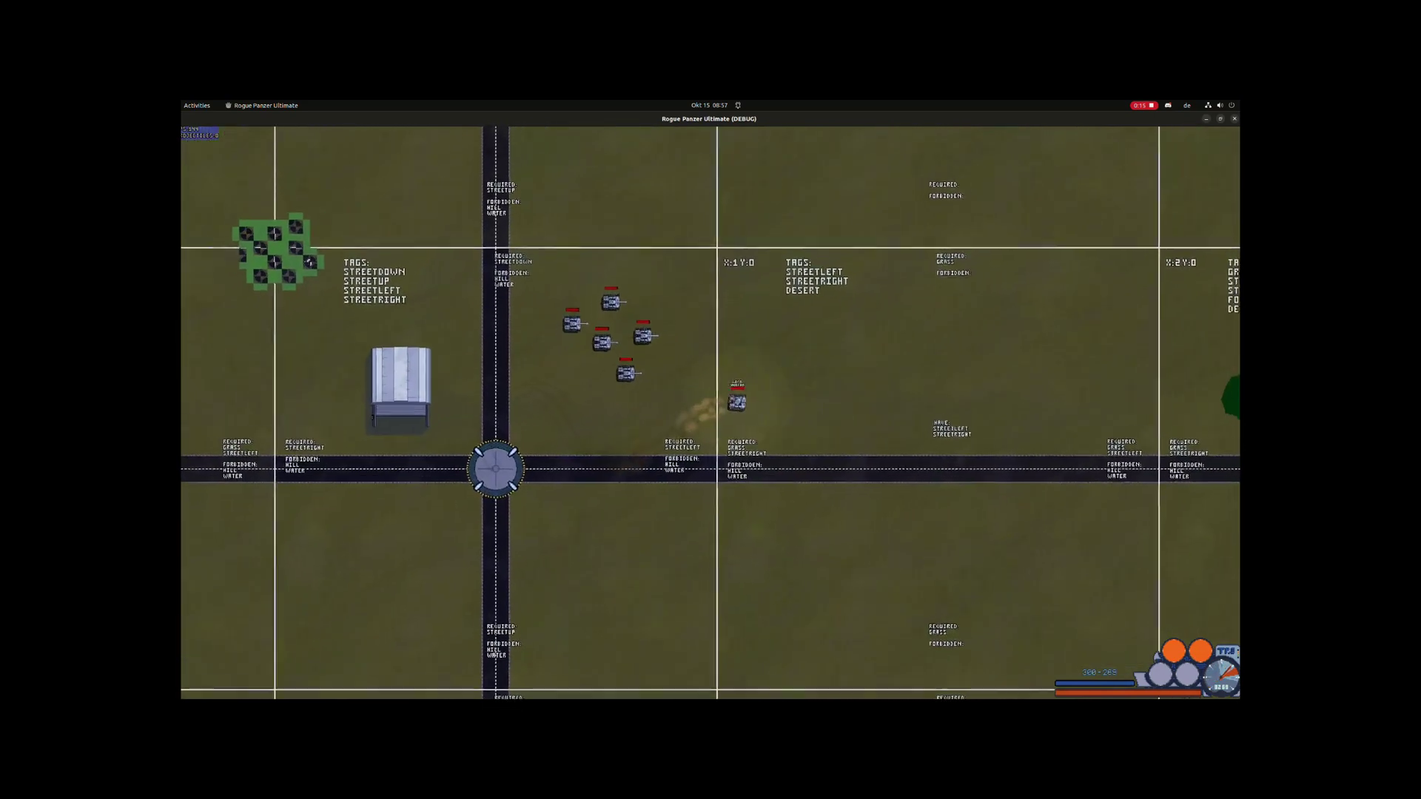
key(w)
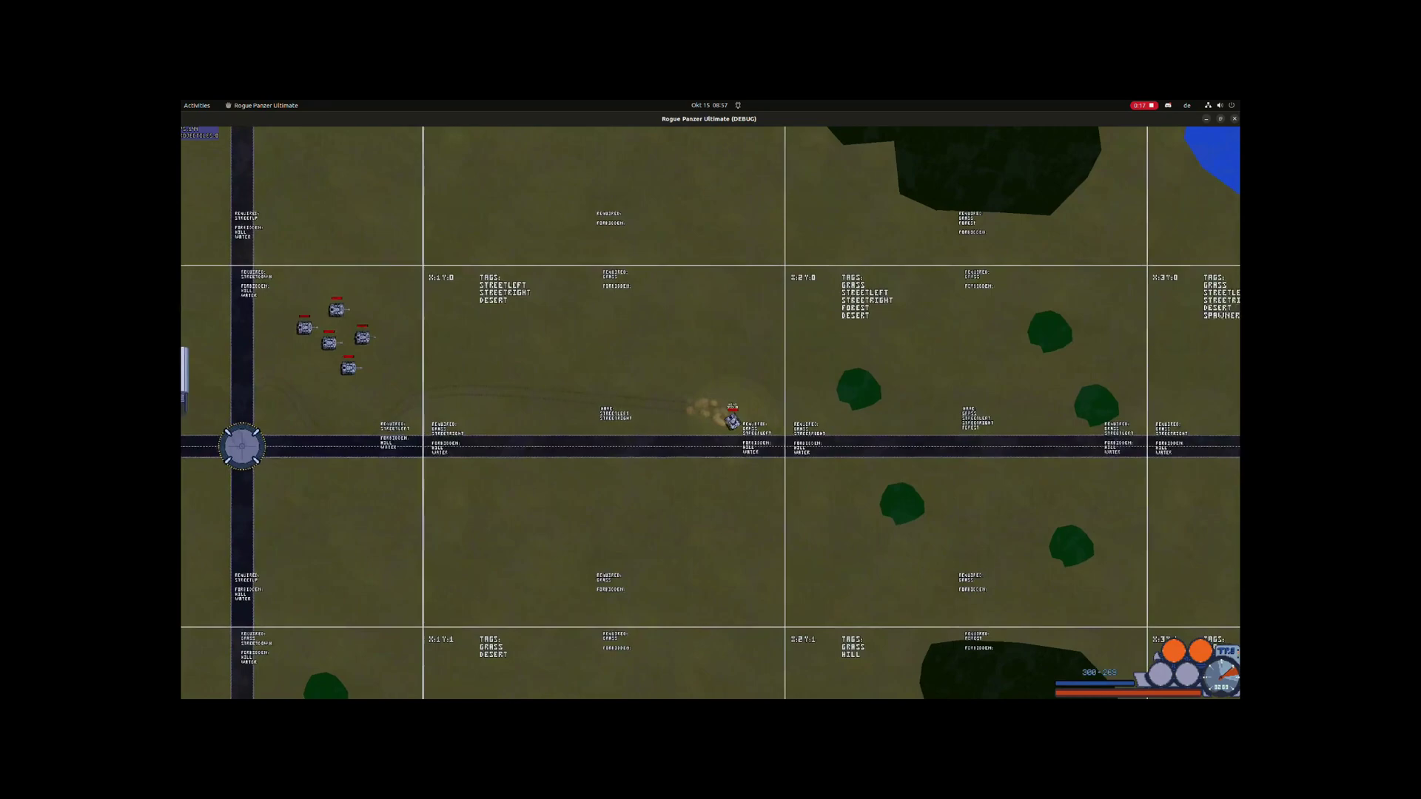
key(w)
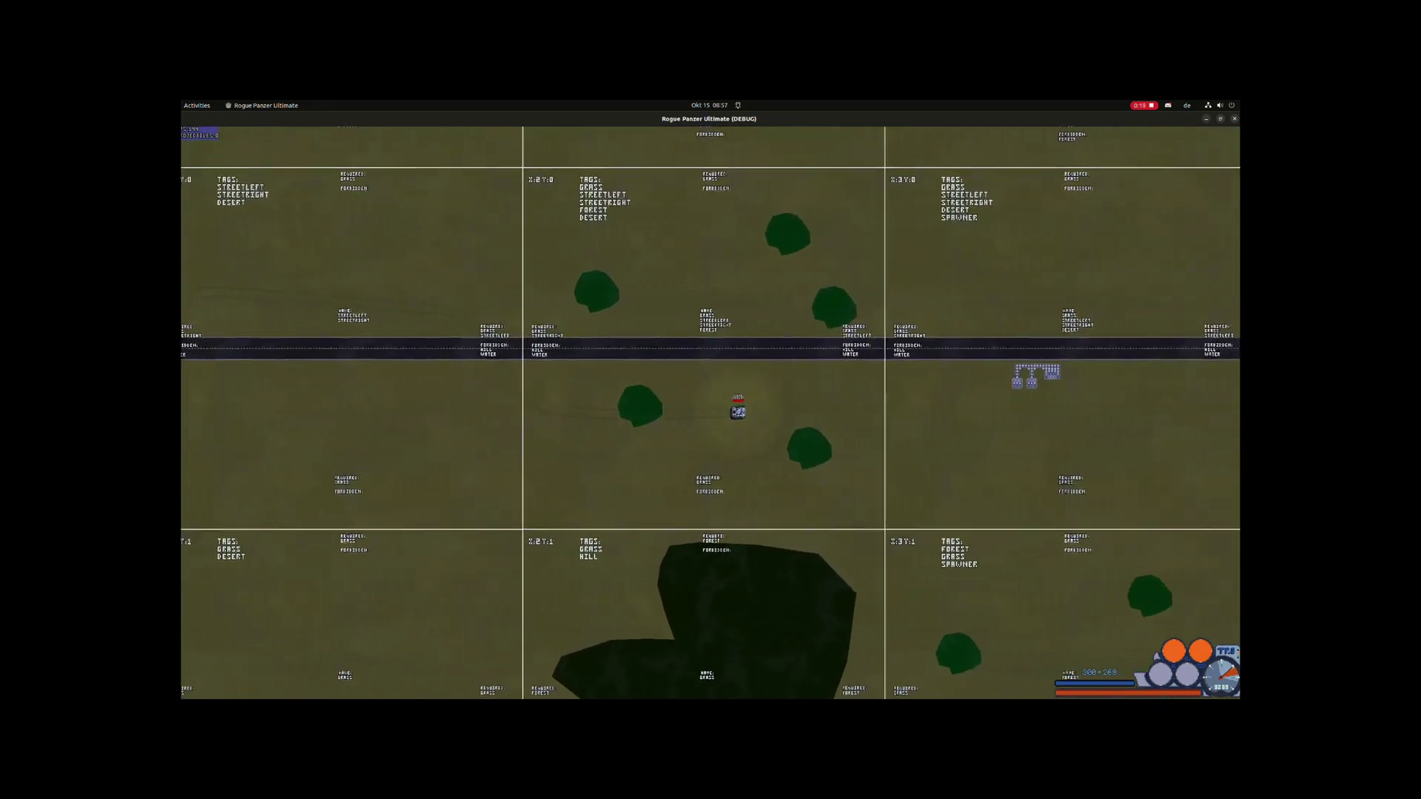
Drive east beside the road and test-fire the beam weapon at the enemy tanks near the spawners
key(space)
key(w)
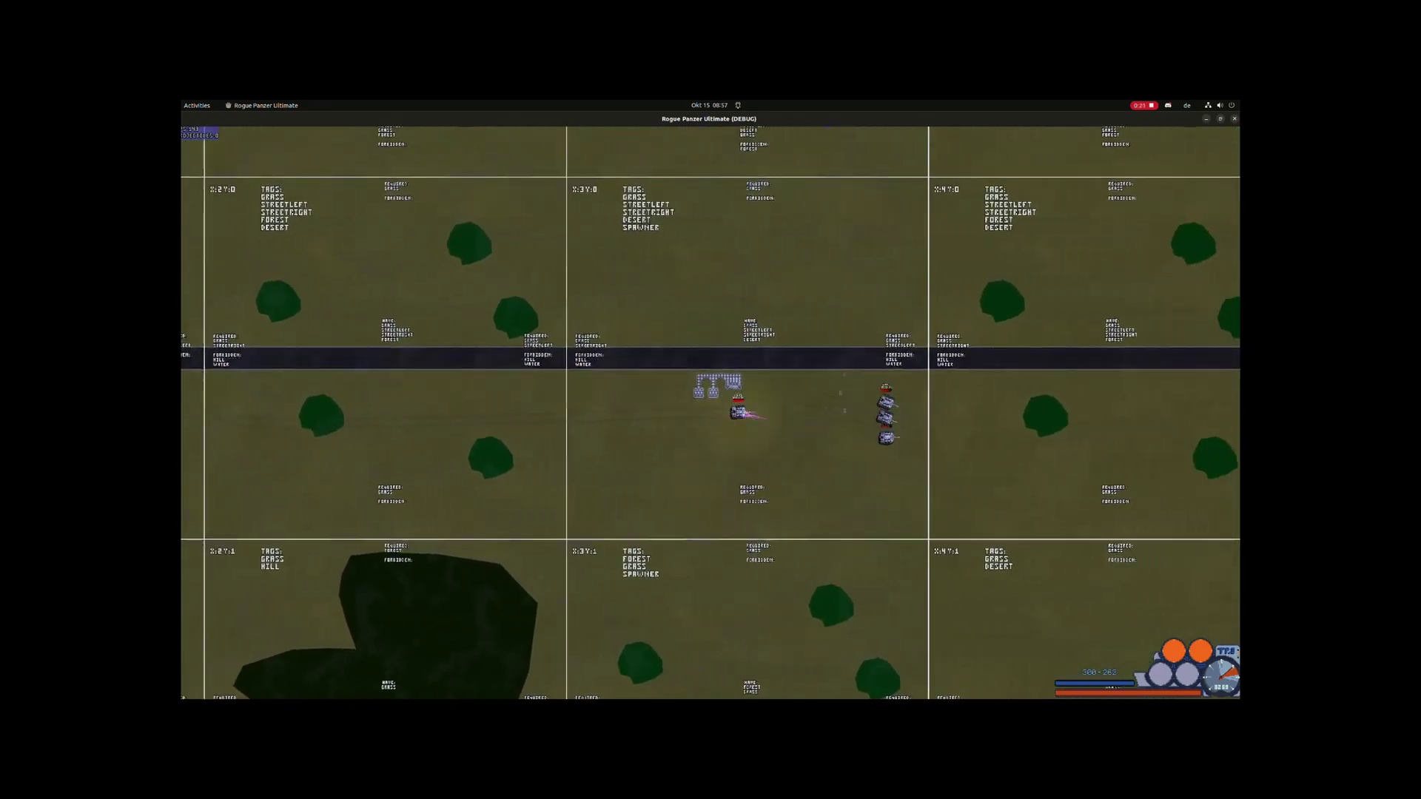
key(space)
key(w)
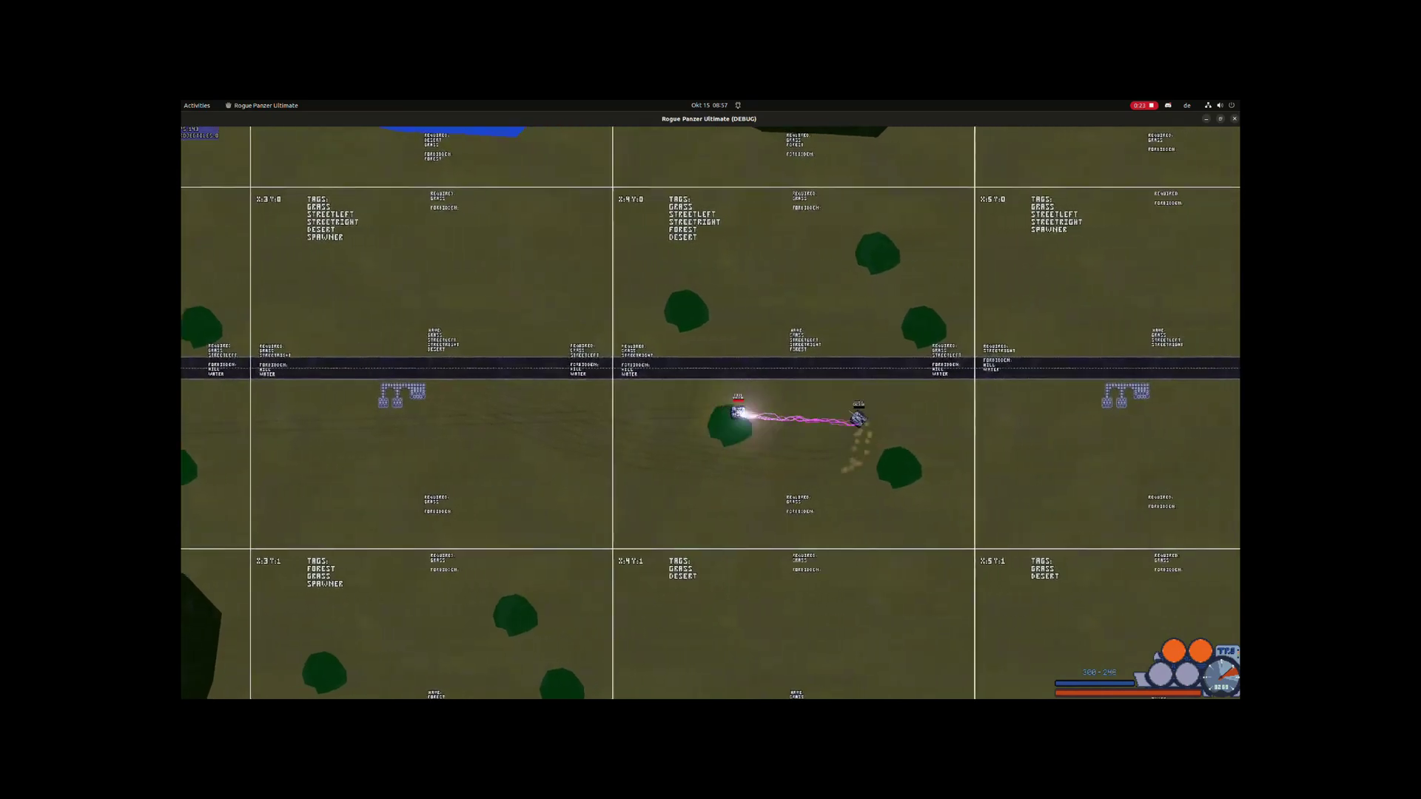
key(w)
scroll(710, 412, up, 4)
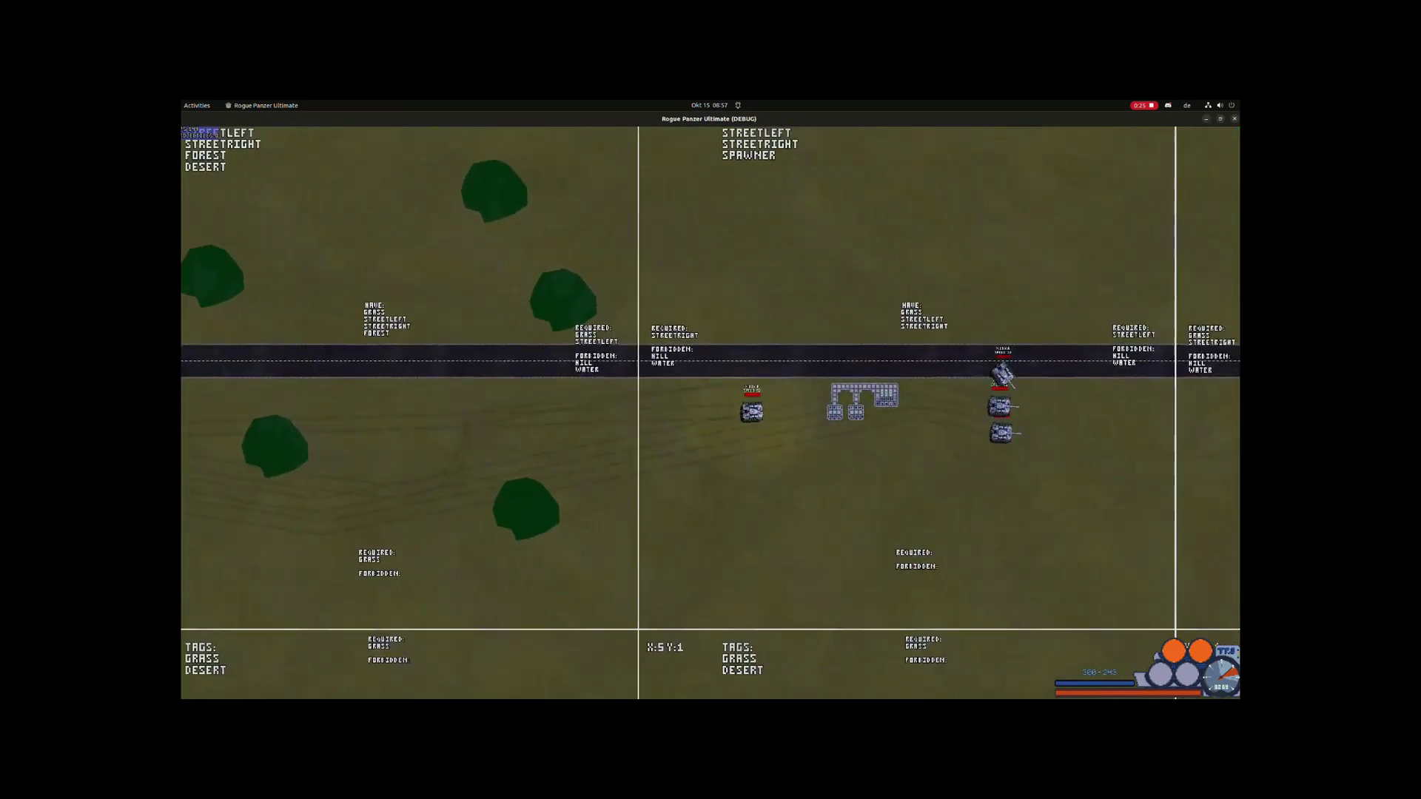
key(space)
key(d)
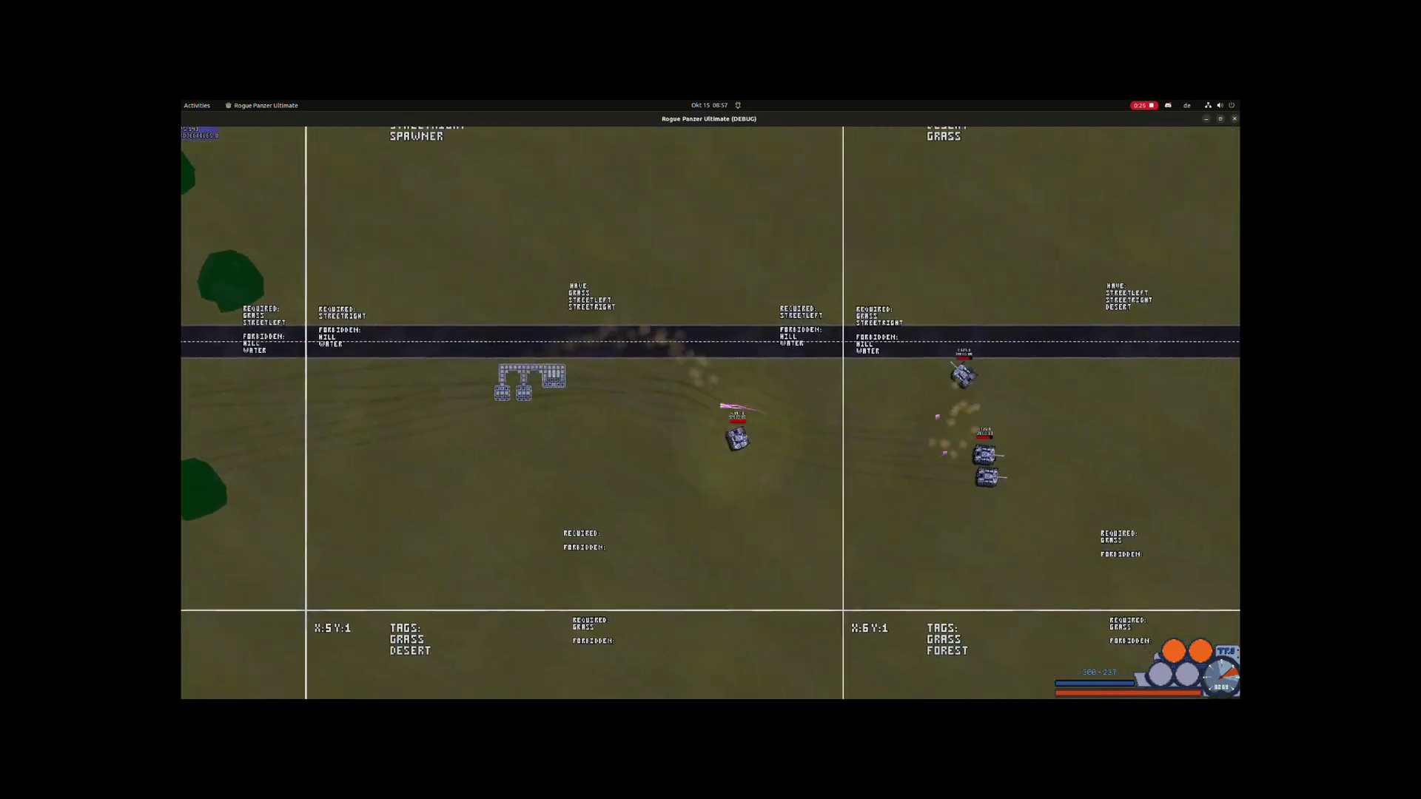
Manoeuvre the tank around the spawned enemies and across the road while testing the beam weapon
key(w)
key(a)
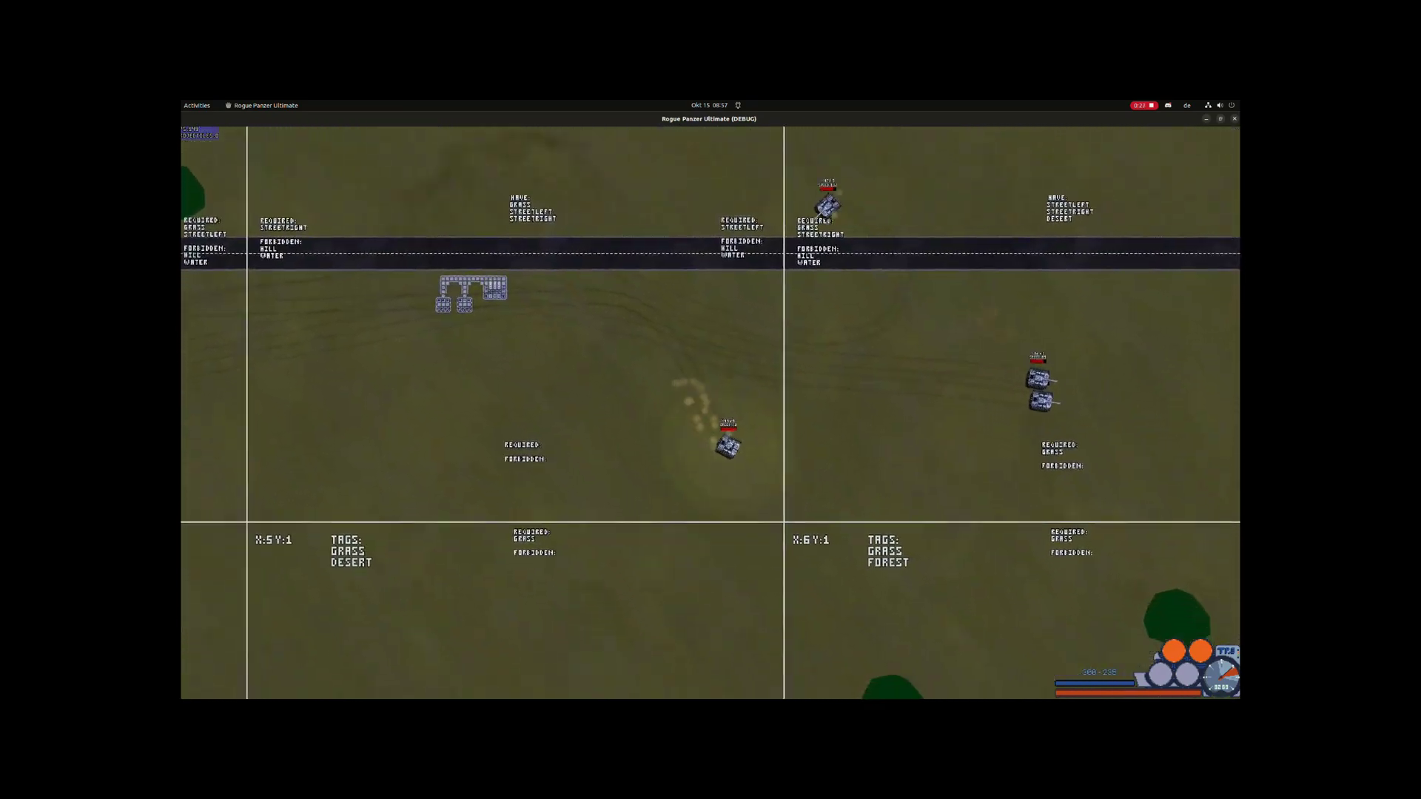
key(w)
key(d)
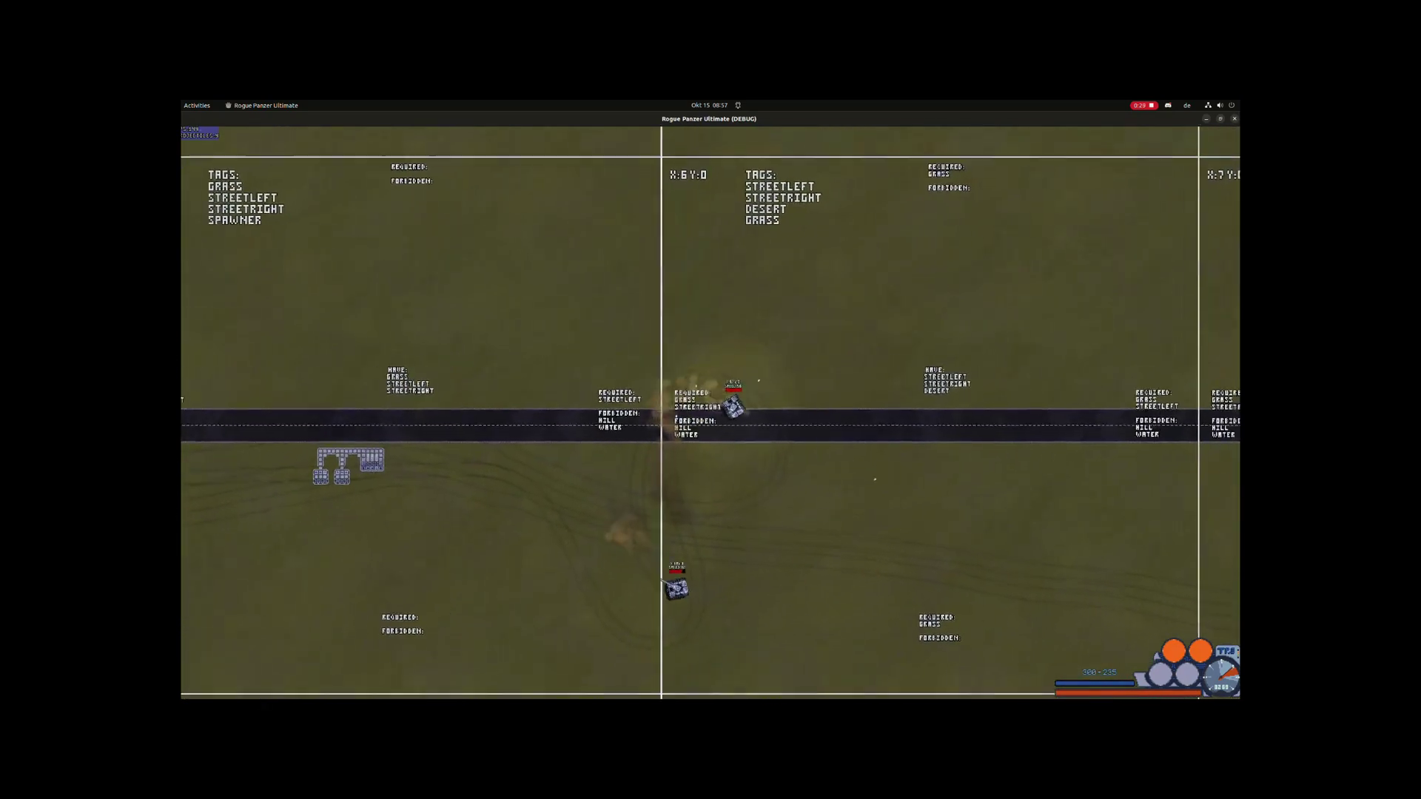
key(space)
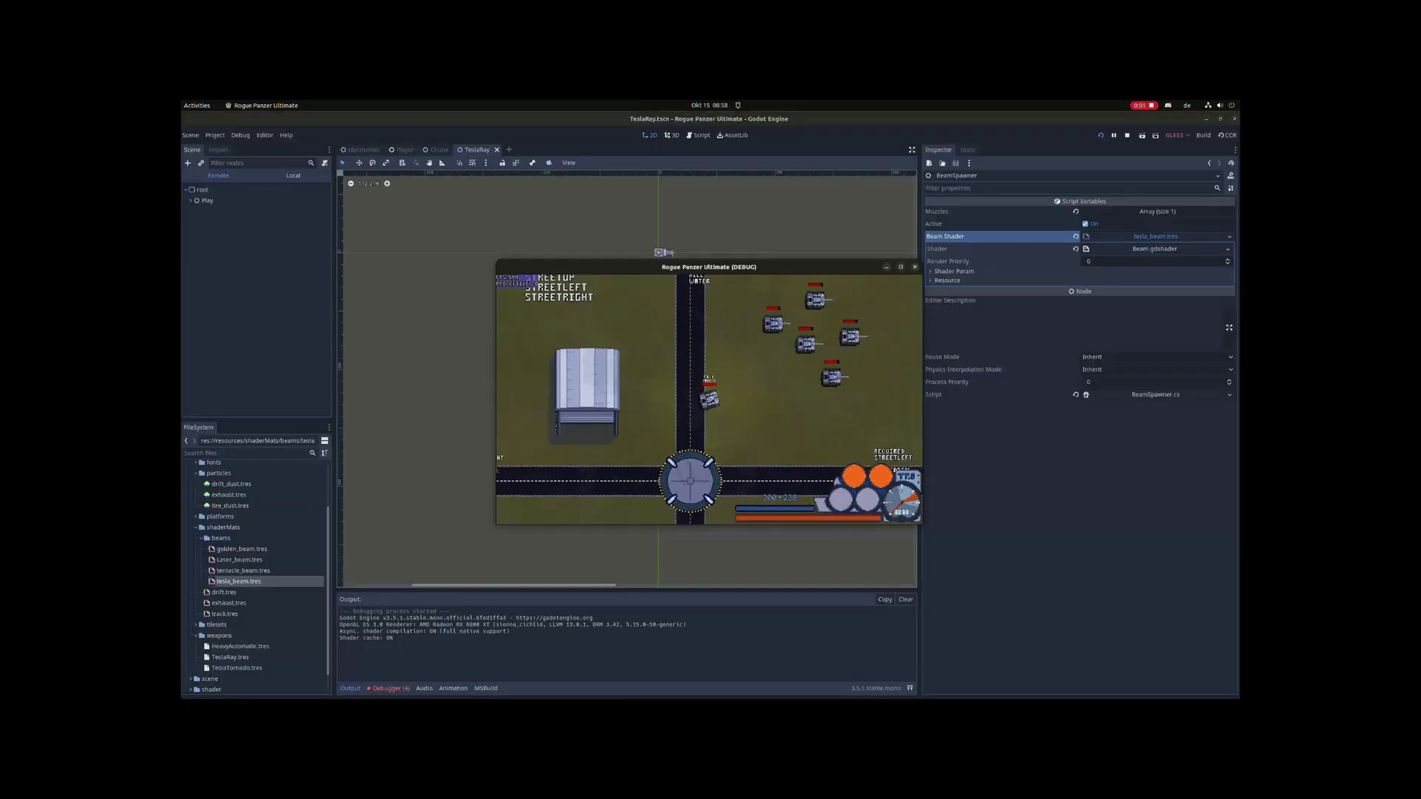
scroll(709, 400, down, 2)
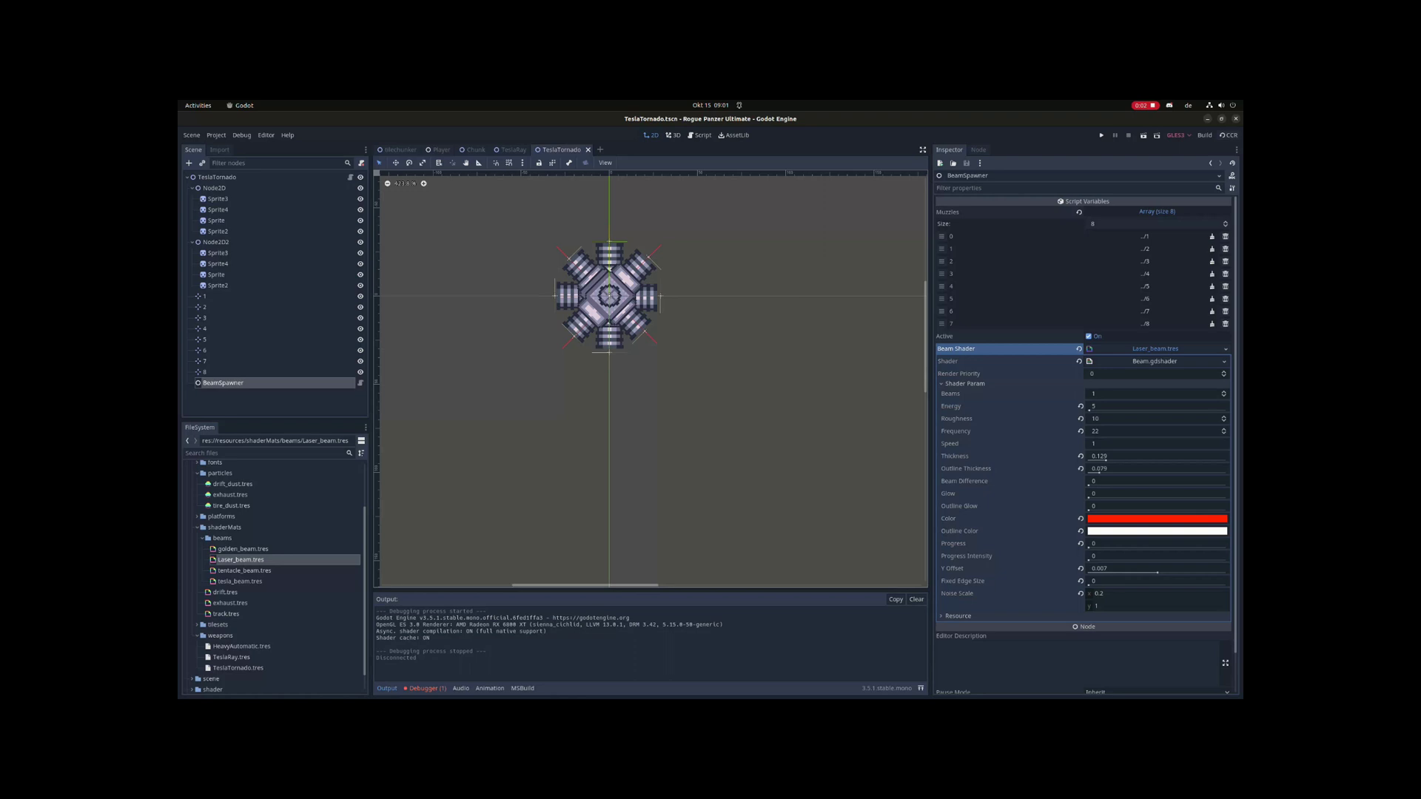
Run the project in a maximized game window and drive into the enemy group while firing the red beam weapon
key(F5)
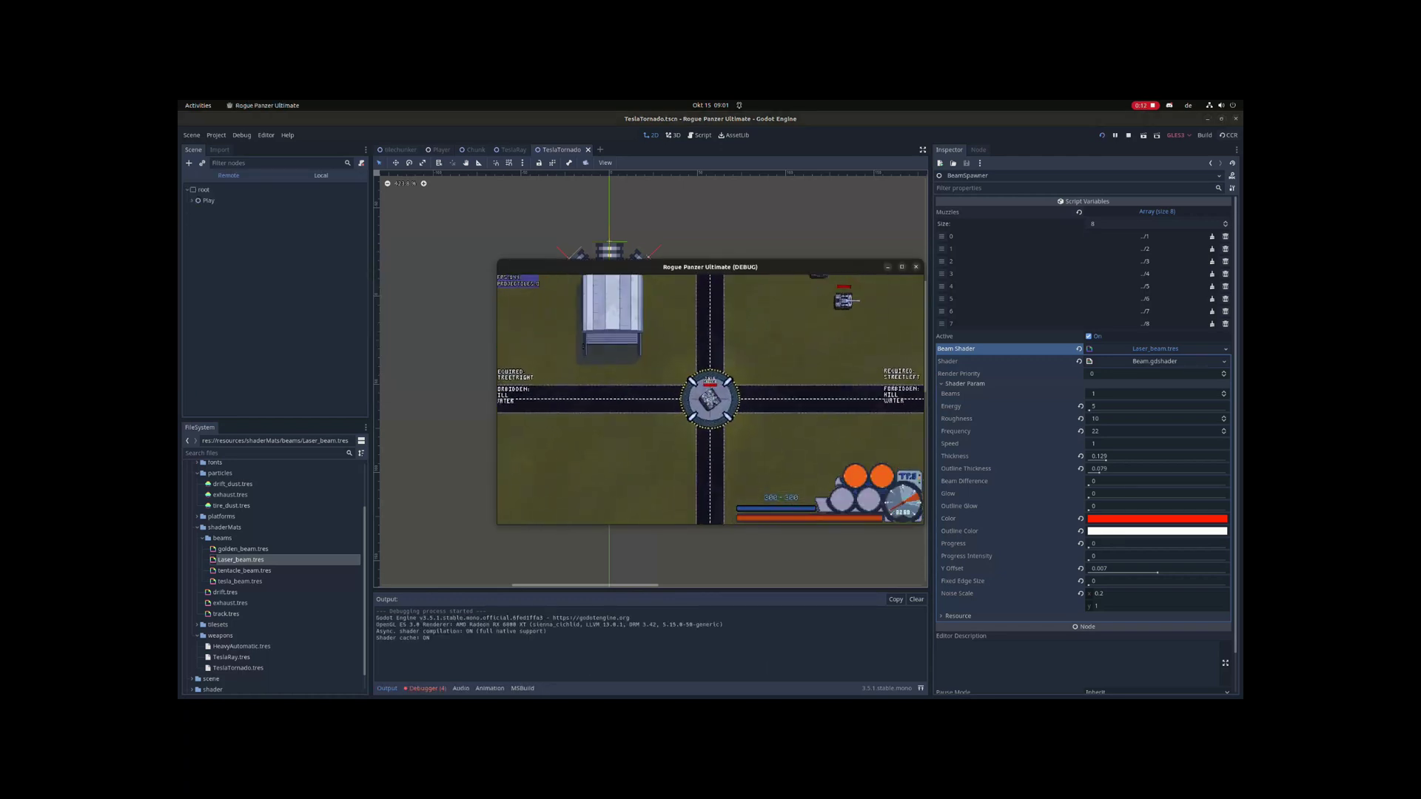
key(super+Up)
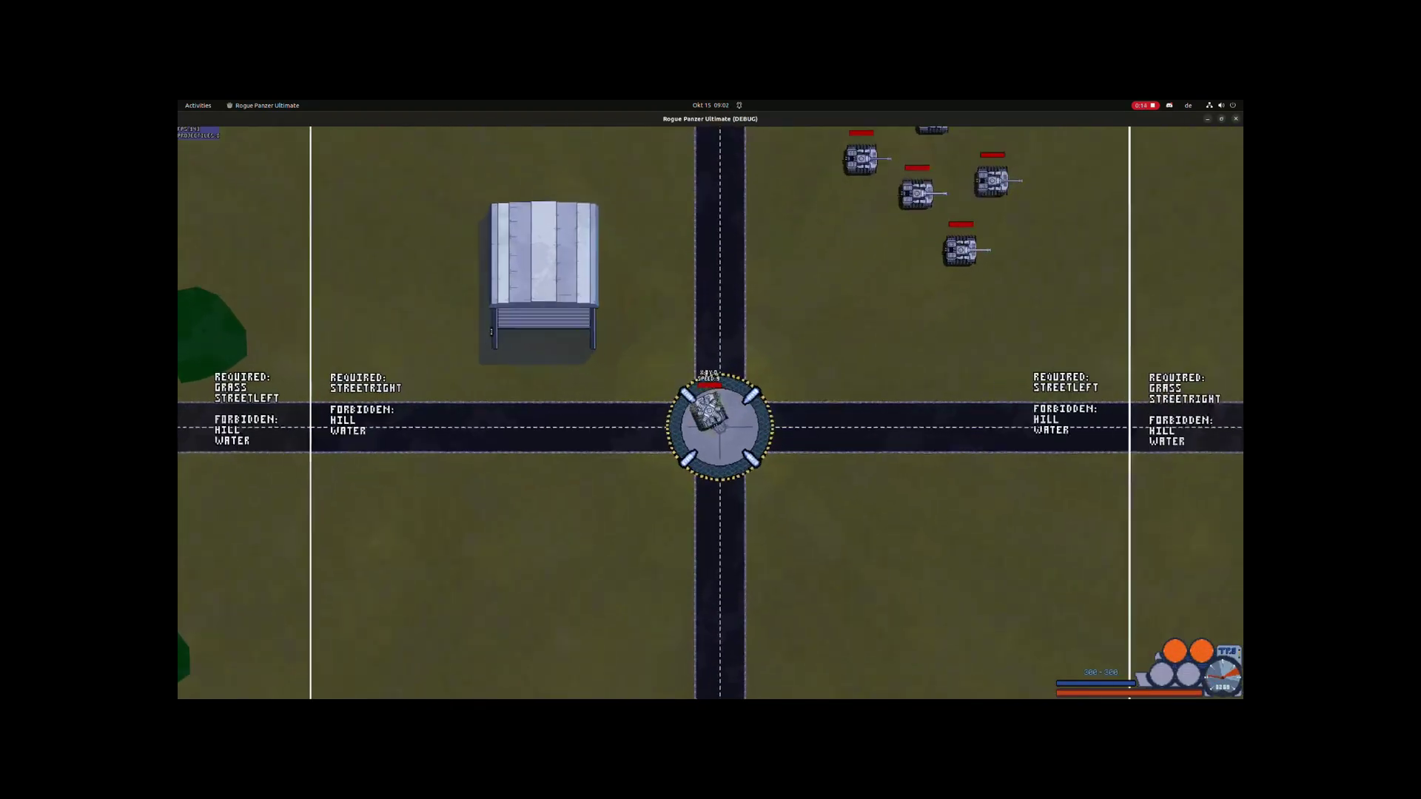
key(w)
key(d)
key(space)
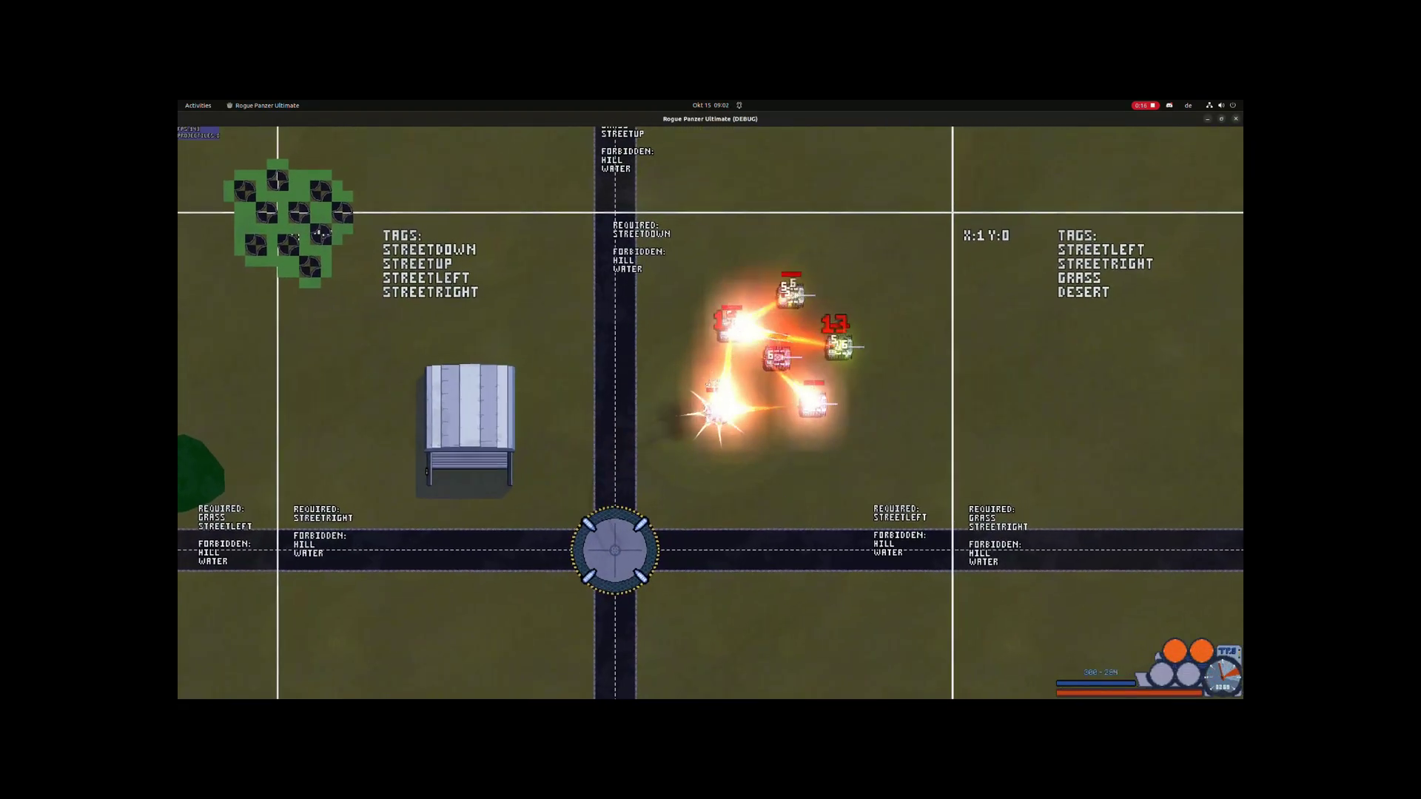
Circle the tank around the enemy group and drive away to the north-east to test the multi-muzzle beam
key(a)
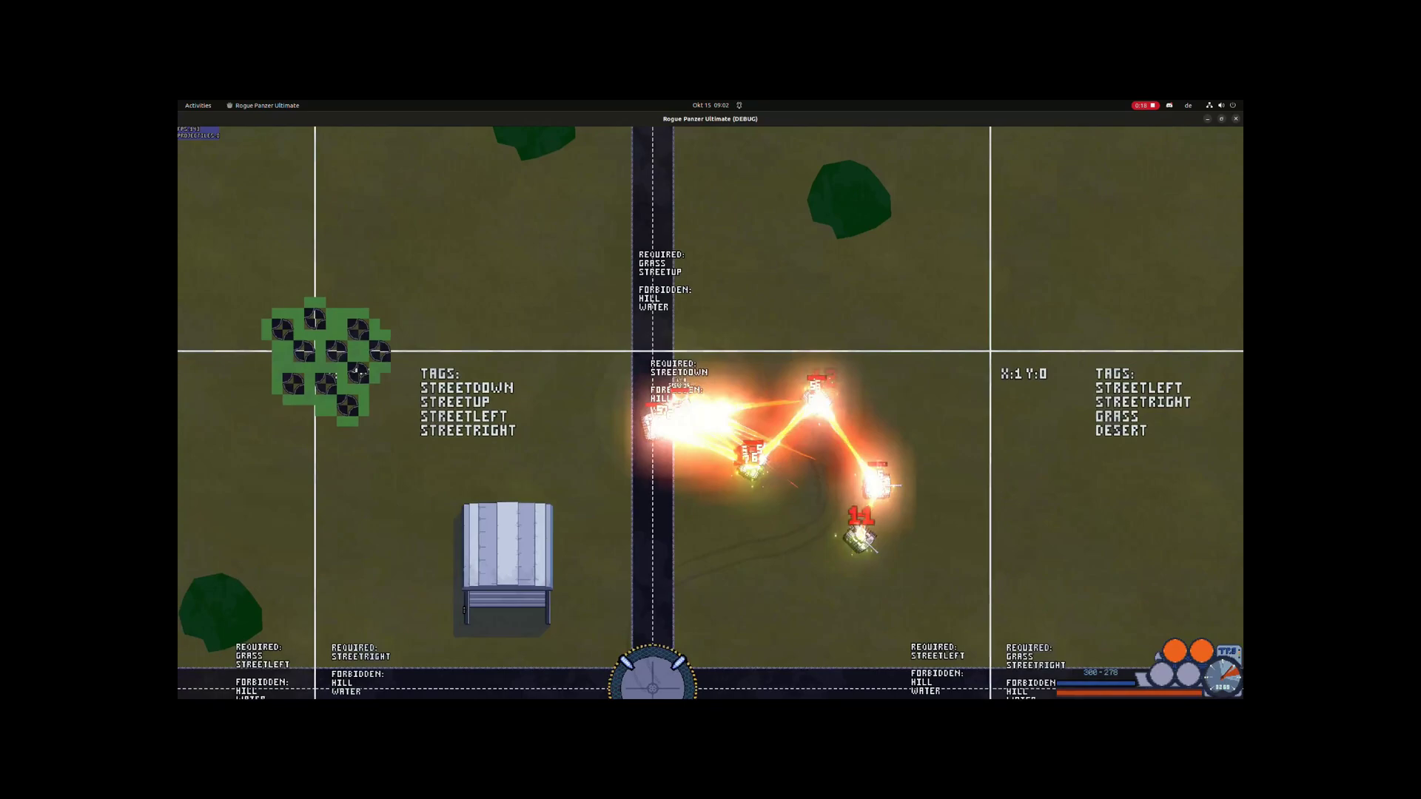
key(s)
key(w)
key(a)
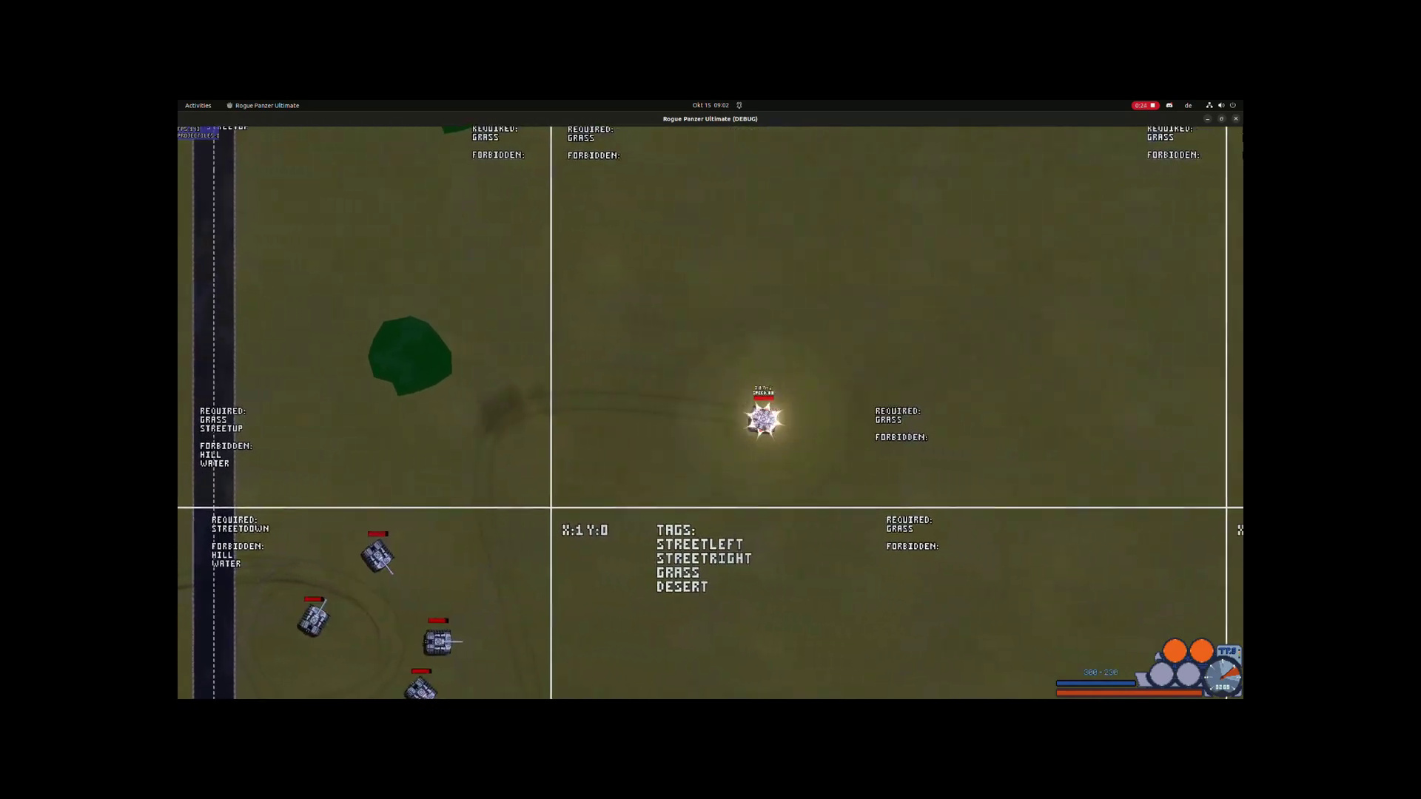
key(a)
key(d)
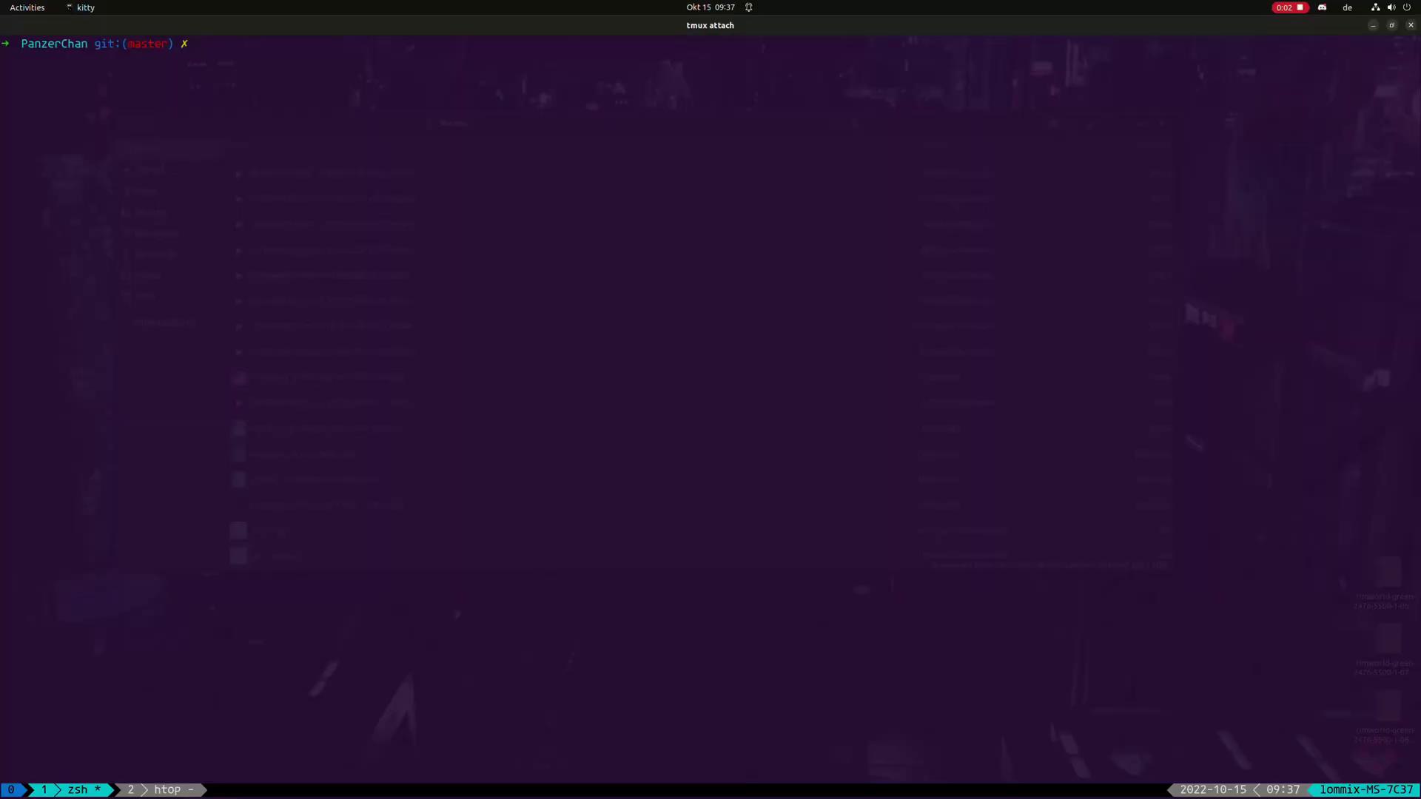
Open the PanzerChan folder in Neovim and find and open wfc_tilemap.gd with the file search "wfc_ti"
text(nvim .)
key(Return)
key(space)
key(f)
key(f)
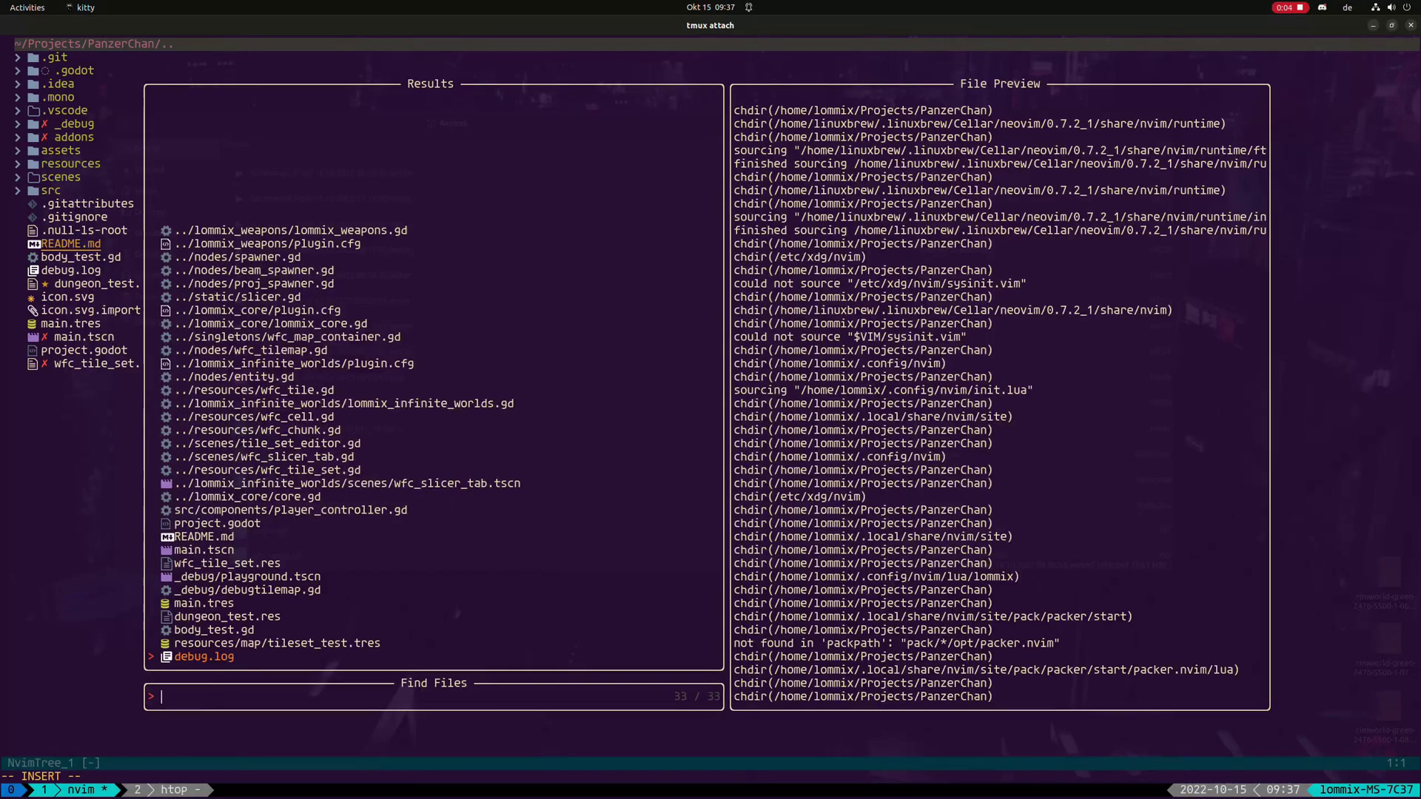
text(w)
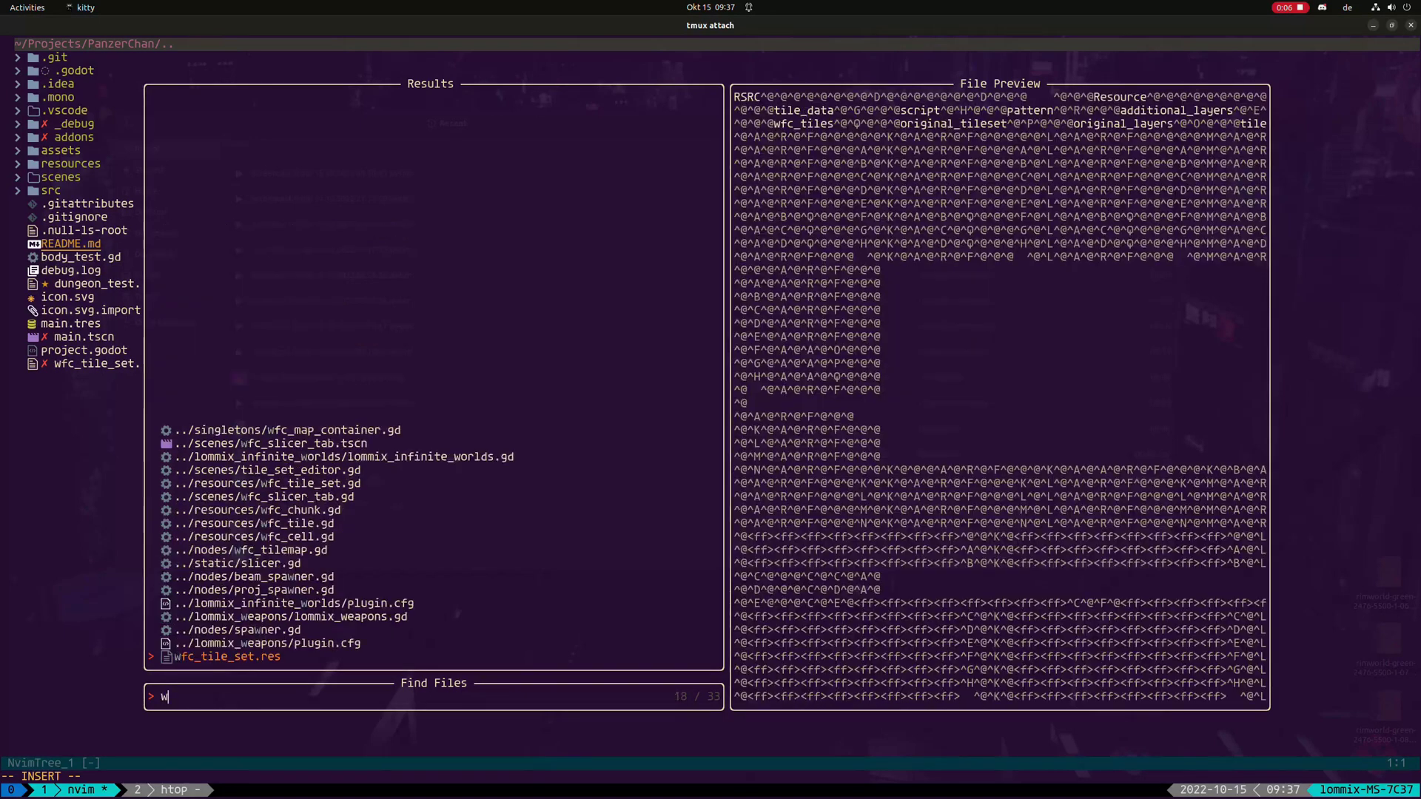
text(fc_ti)
key(Return)
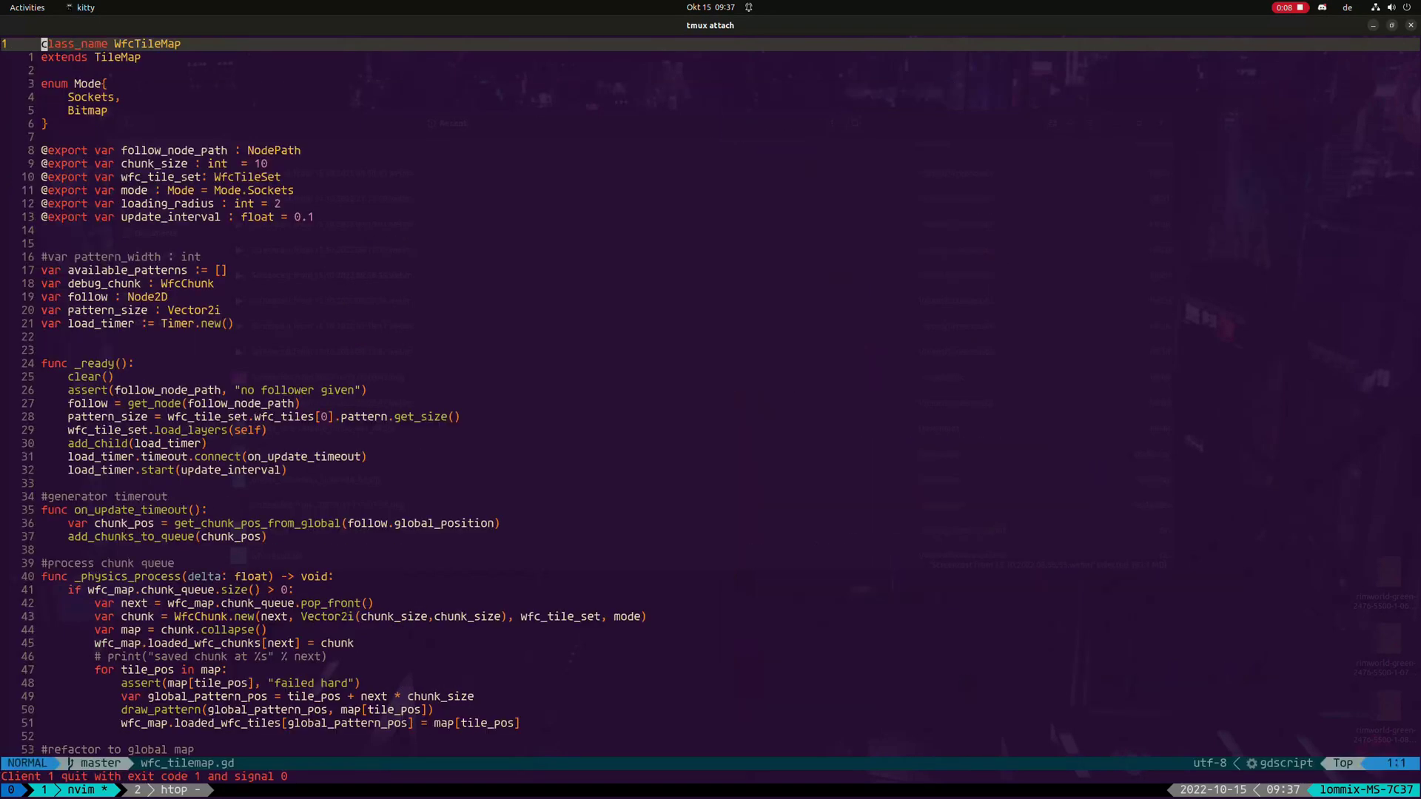
Go to the follow_node_path assert on line 27 in _ready and start a Godot debug session with a breakpoint there
key(j)
key(j)
key(j)
key(j)
key(j)
key(j)
key(j)
key(j)
key(j)
key(j)
key(j)
key(j)
key(j)
key(j)
key(j)
key(j)
key(j)
key(j)
key(j)
key(j)
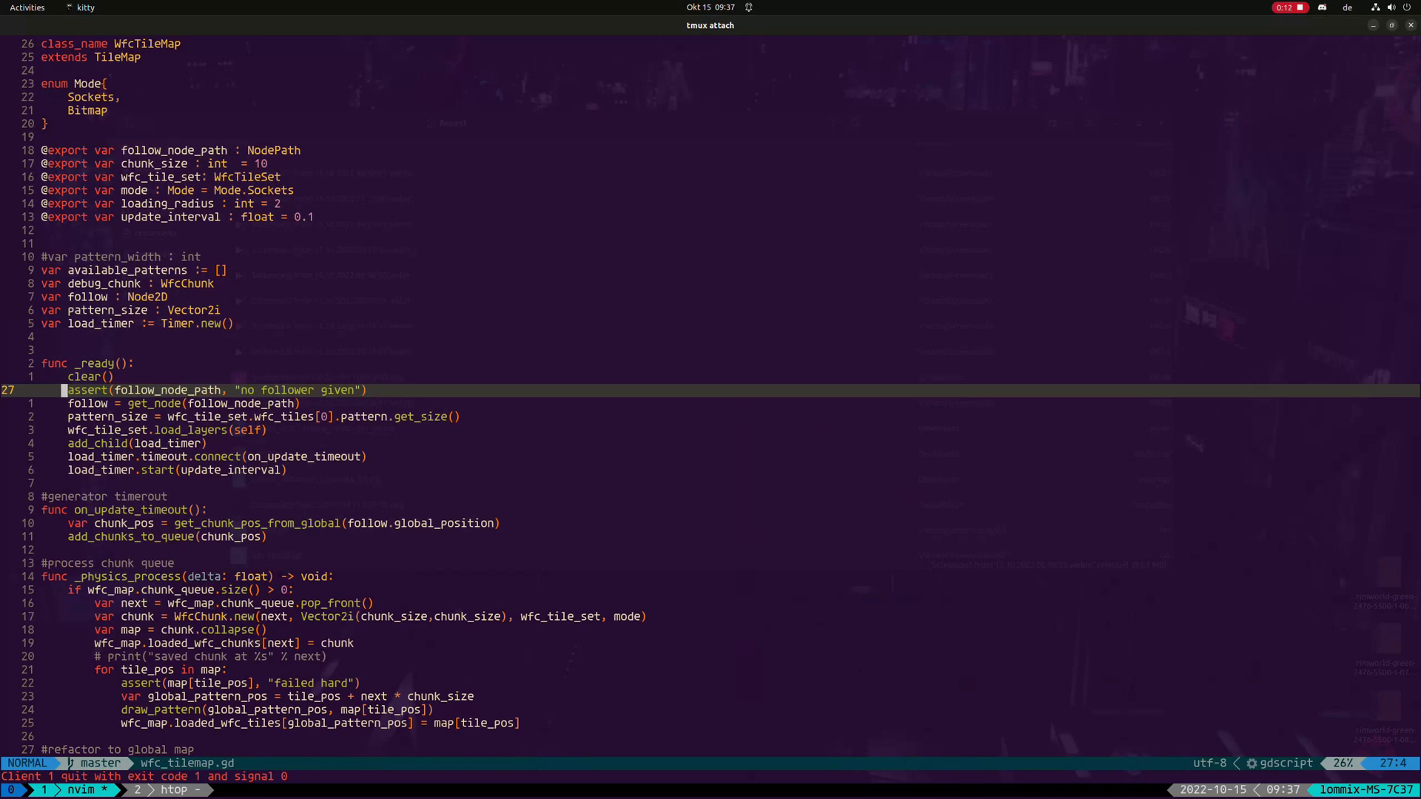
key(space)
key(d)
key(d)
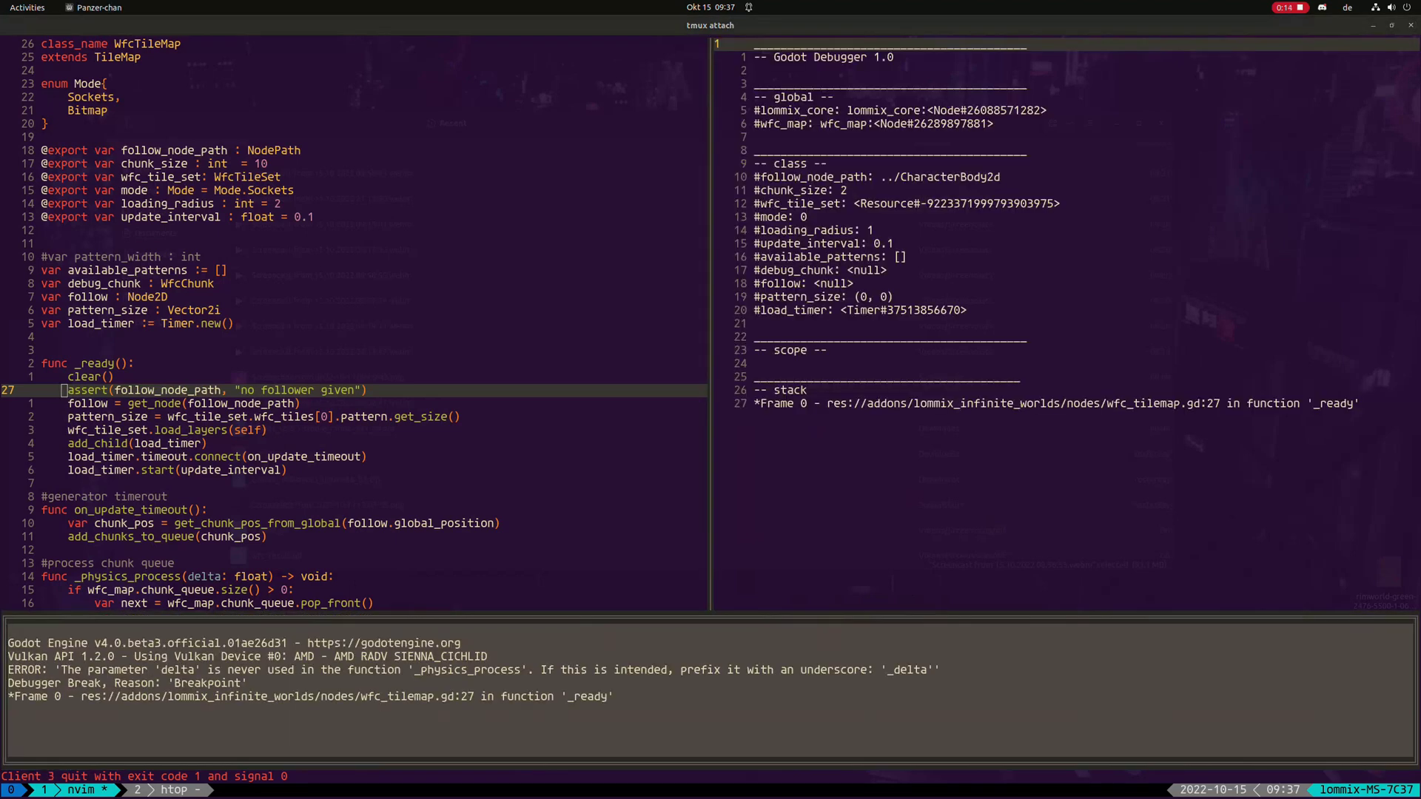
Return to the terminal and step the debugger line by line through the _ready function from line 27
key(alt+Tab)
key(space)
key(d)
key(s)
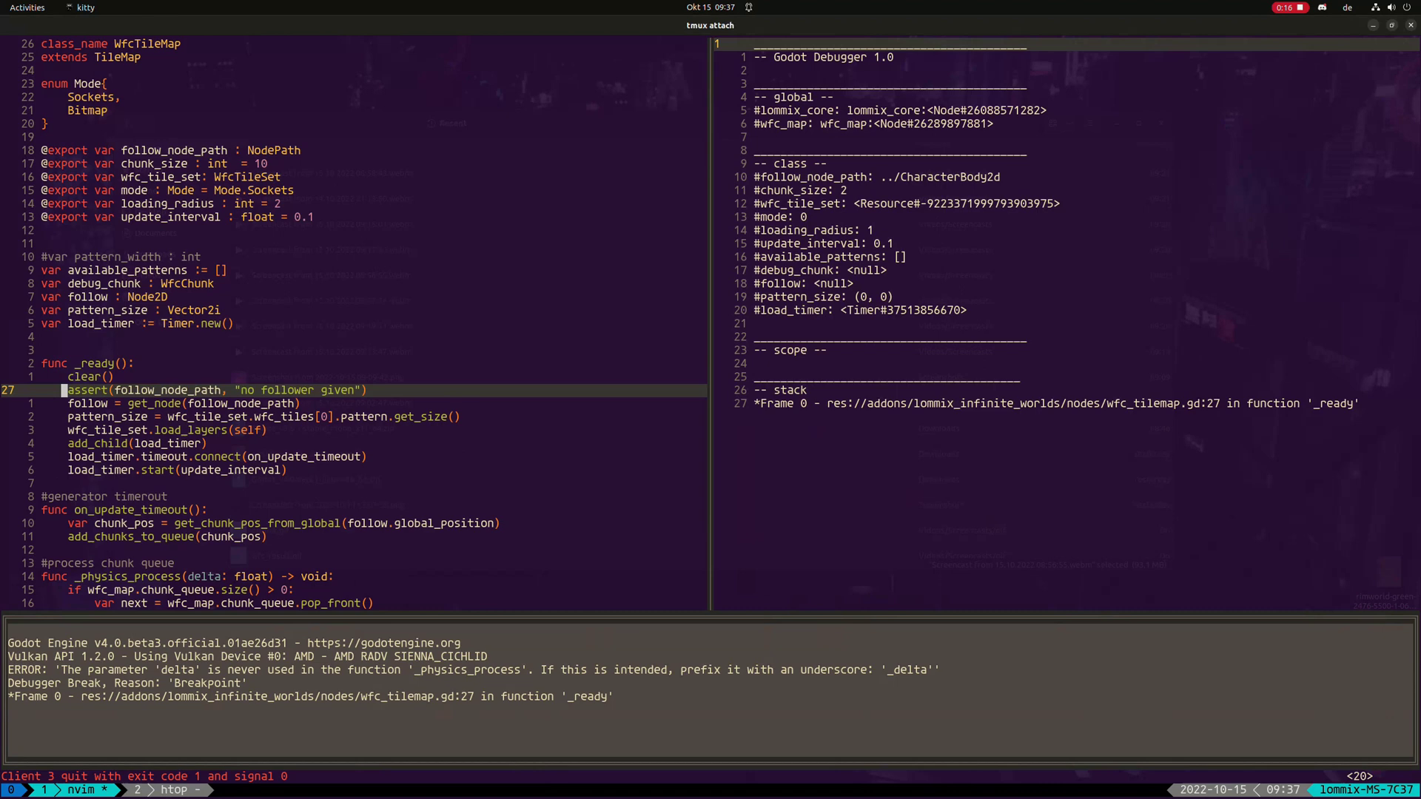
key(space)
key(d)
key(s)
key(space)
key(d)
key(s)
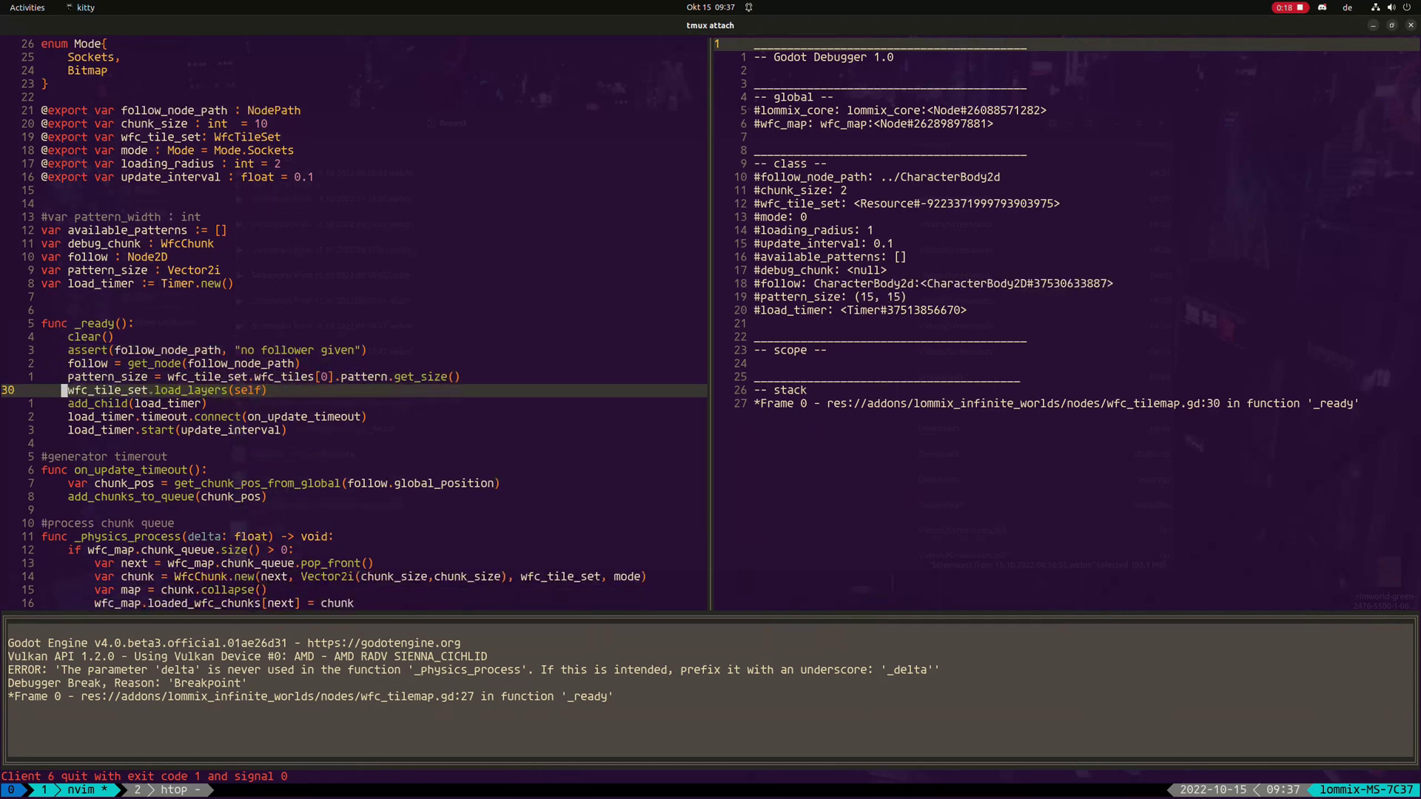
key(space)
key(d)
key(s)
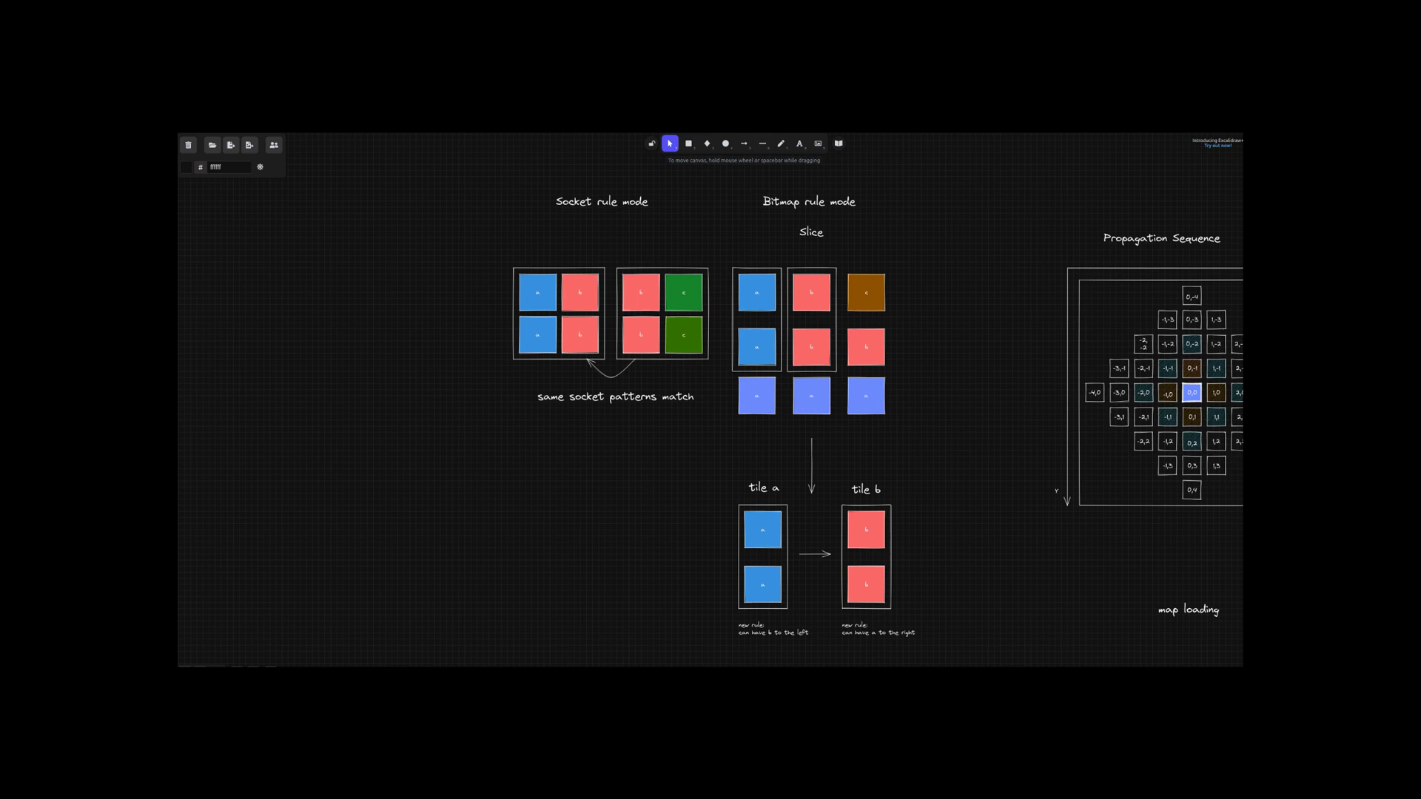
middle_drag(979, 394, 442, 406)
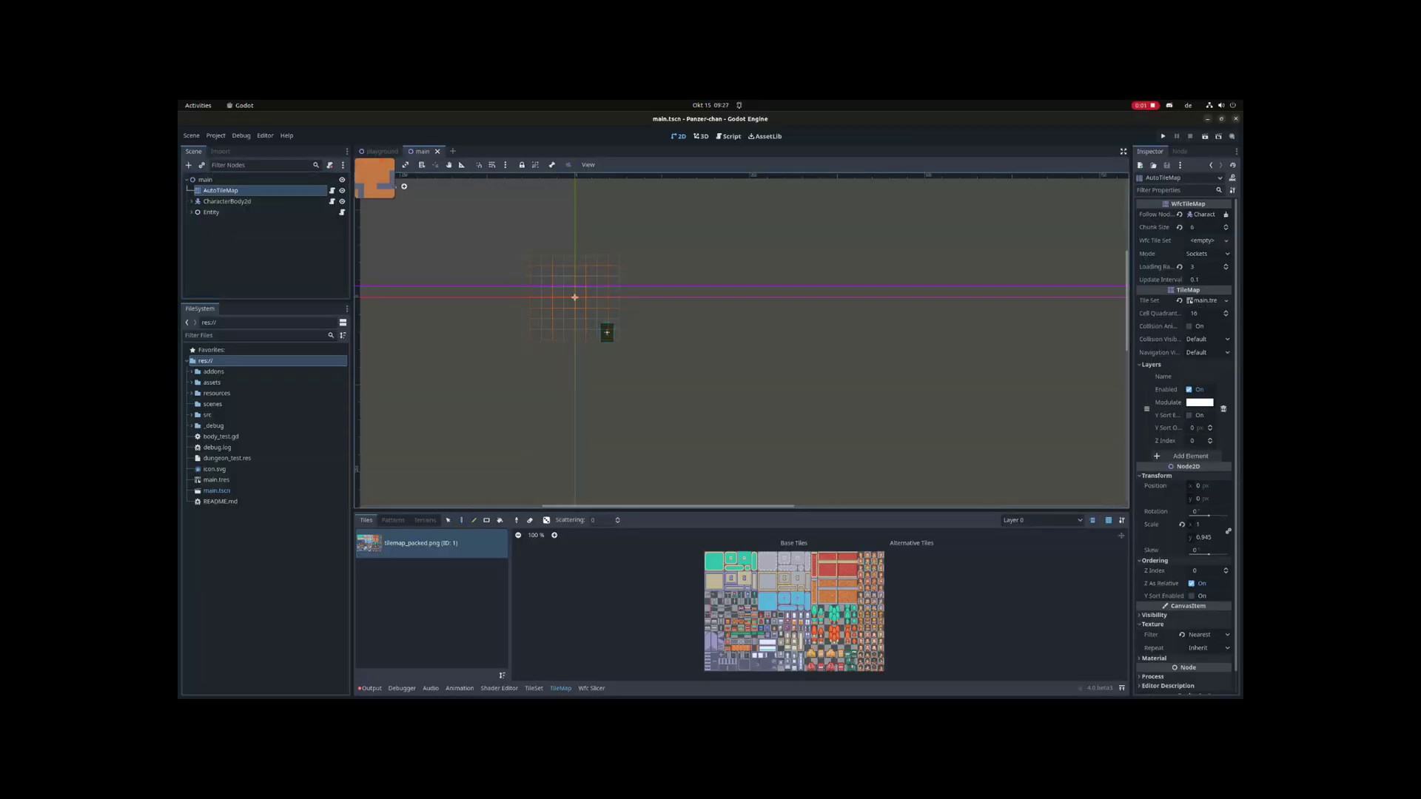
Select the TileMap node in the playground scene and turn on the grid display in the Wfc Slicer
click(381, 151)
click(214, 191)
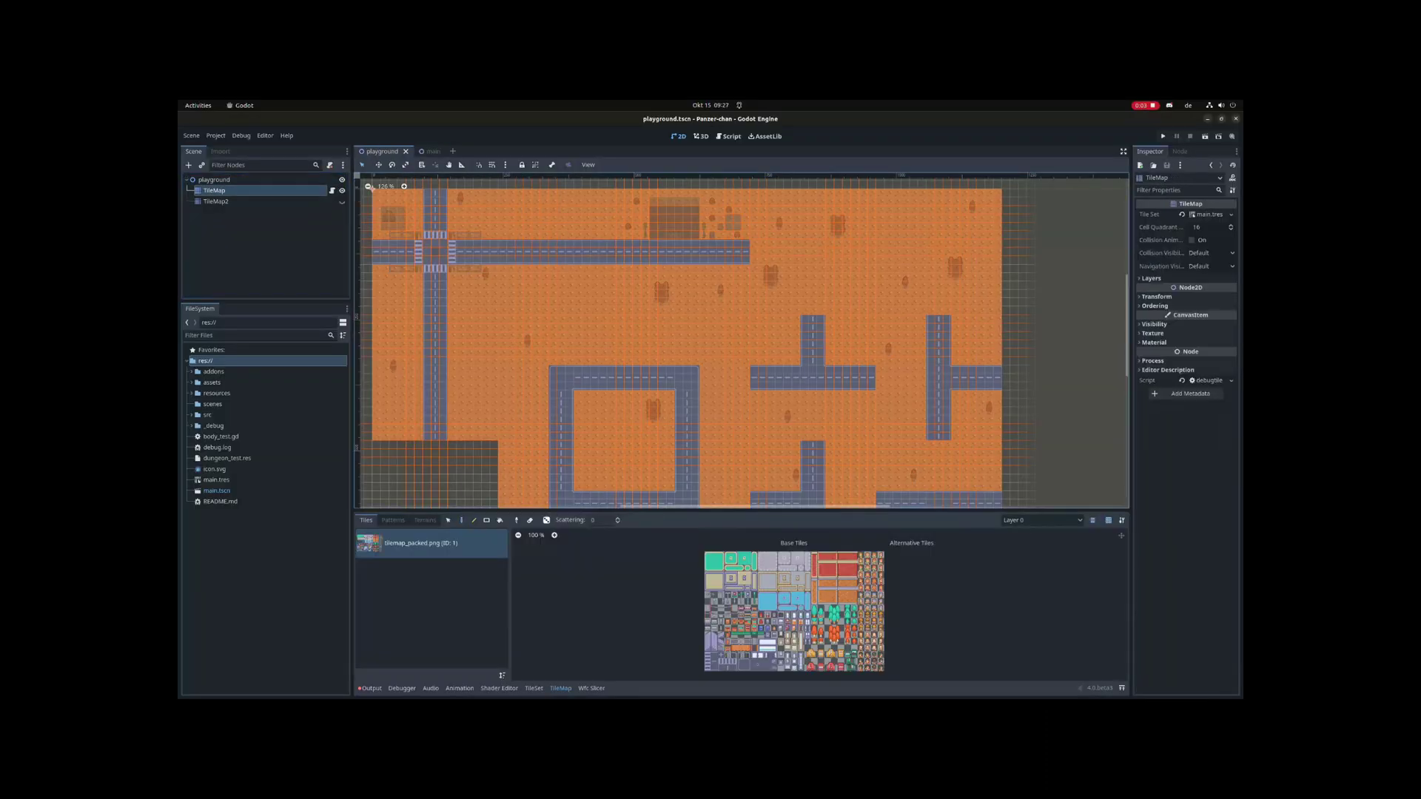
click(591, 688)
click(564, 528)
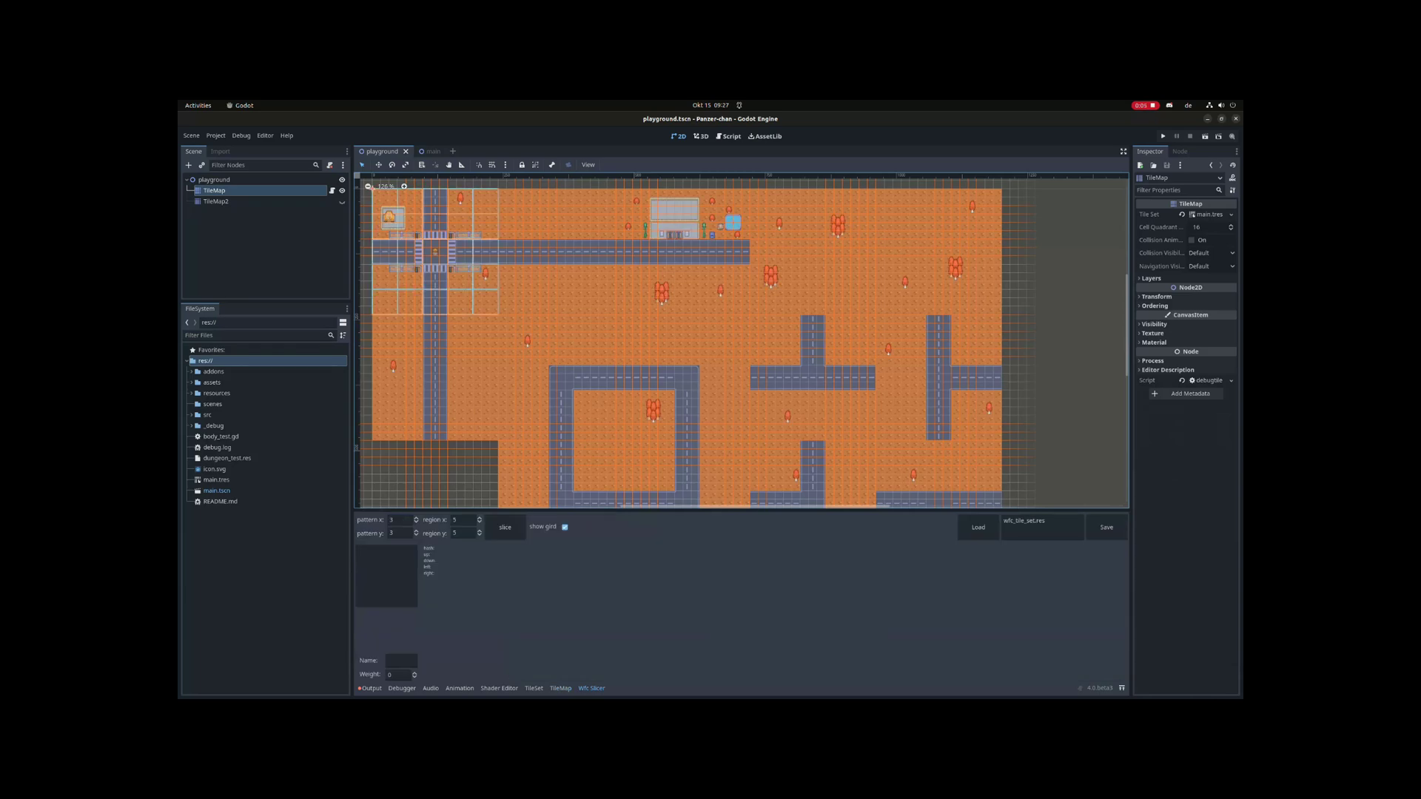
Set the Wfc Slicer's pattern x and pattern y to 15 and slice the TileMap into patterns
middle_drag(510, 370, 542, 387)
click(398, 520)
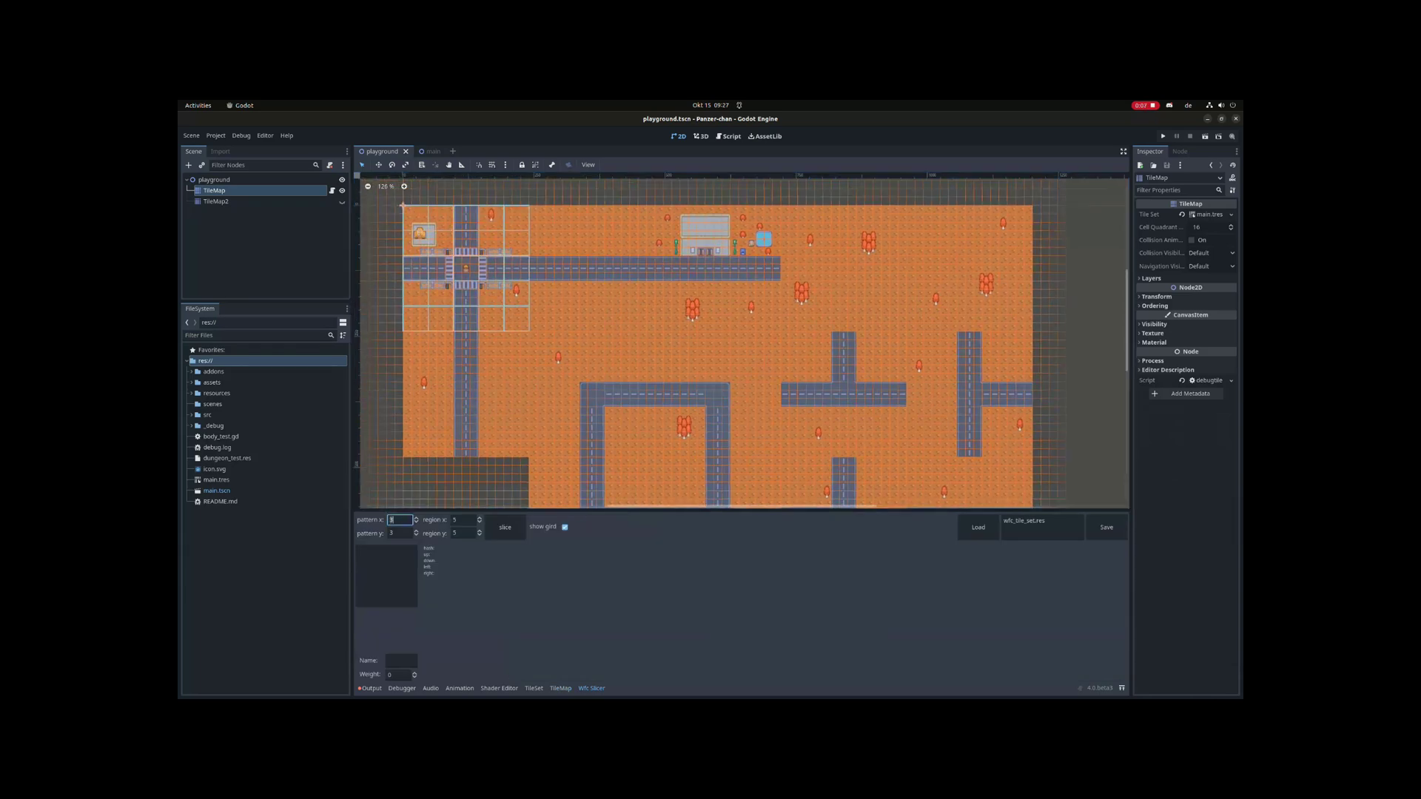
key(Return)
key(Tab)
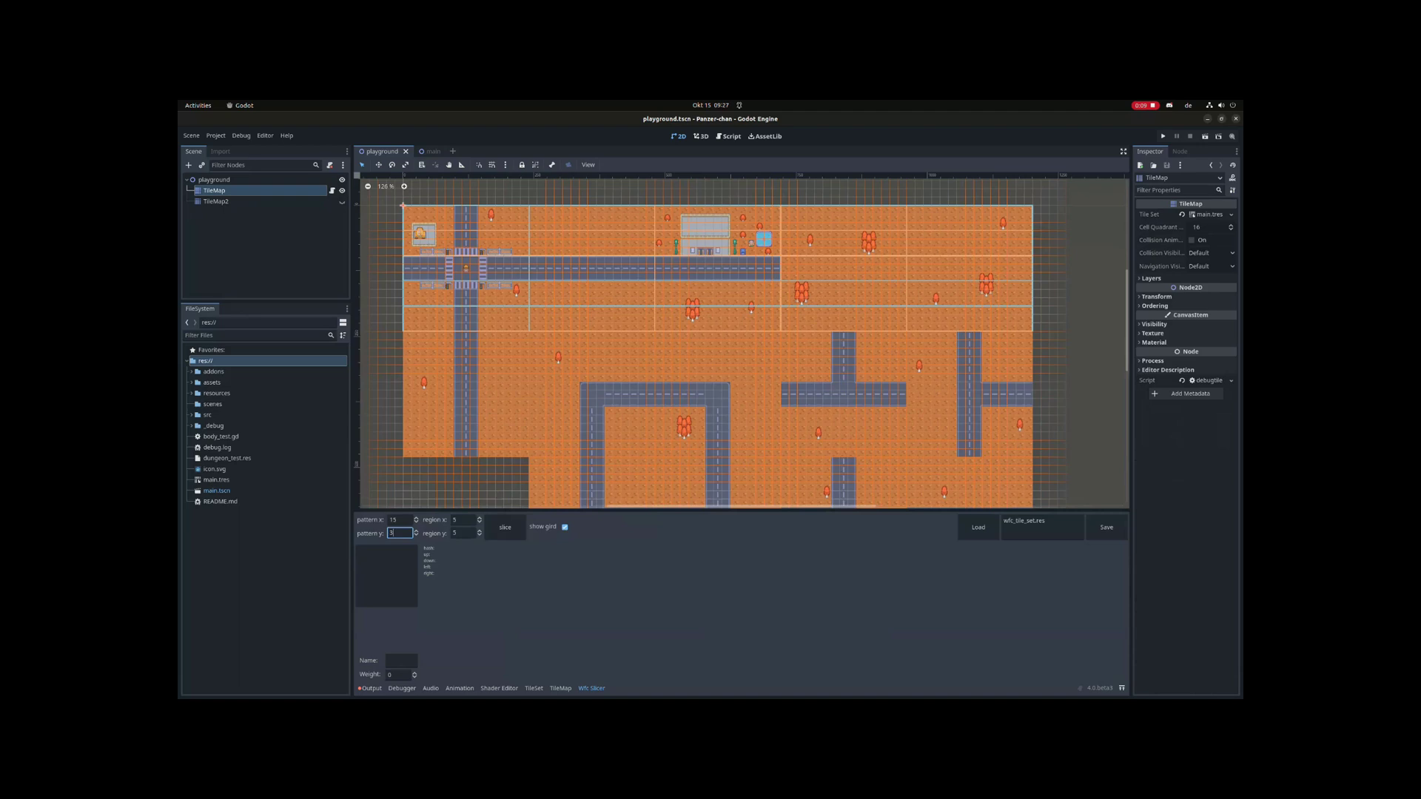
text(15)
key(Return)
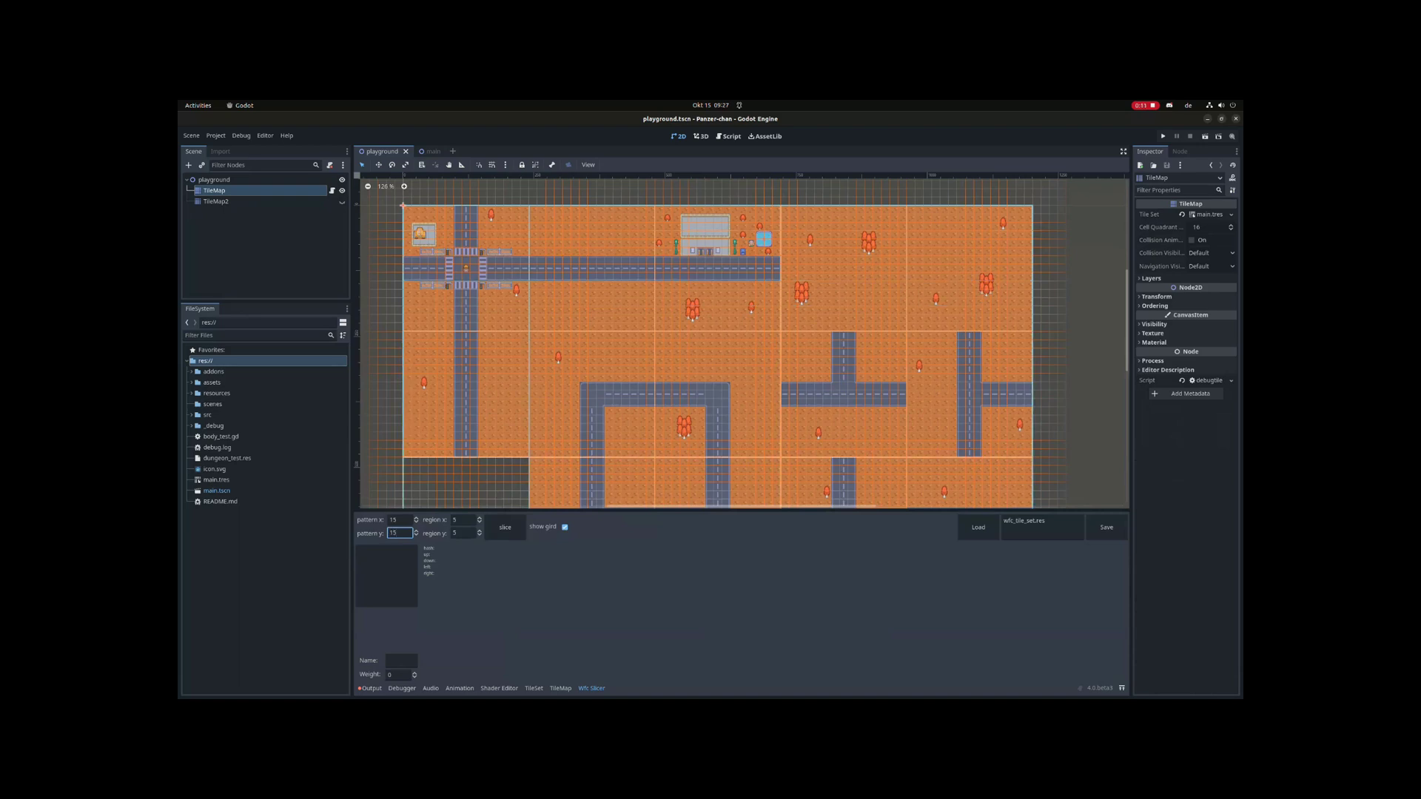
click(506, 527)
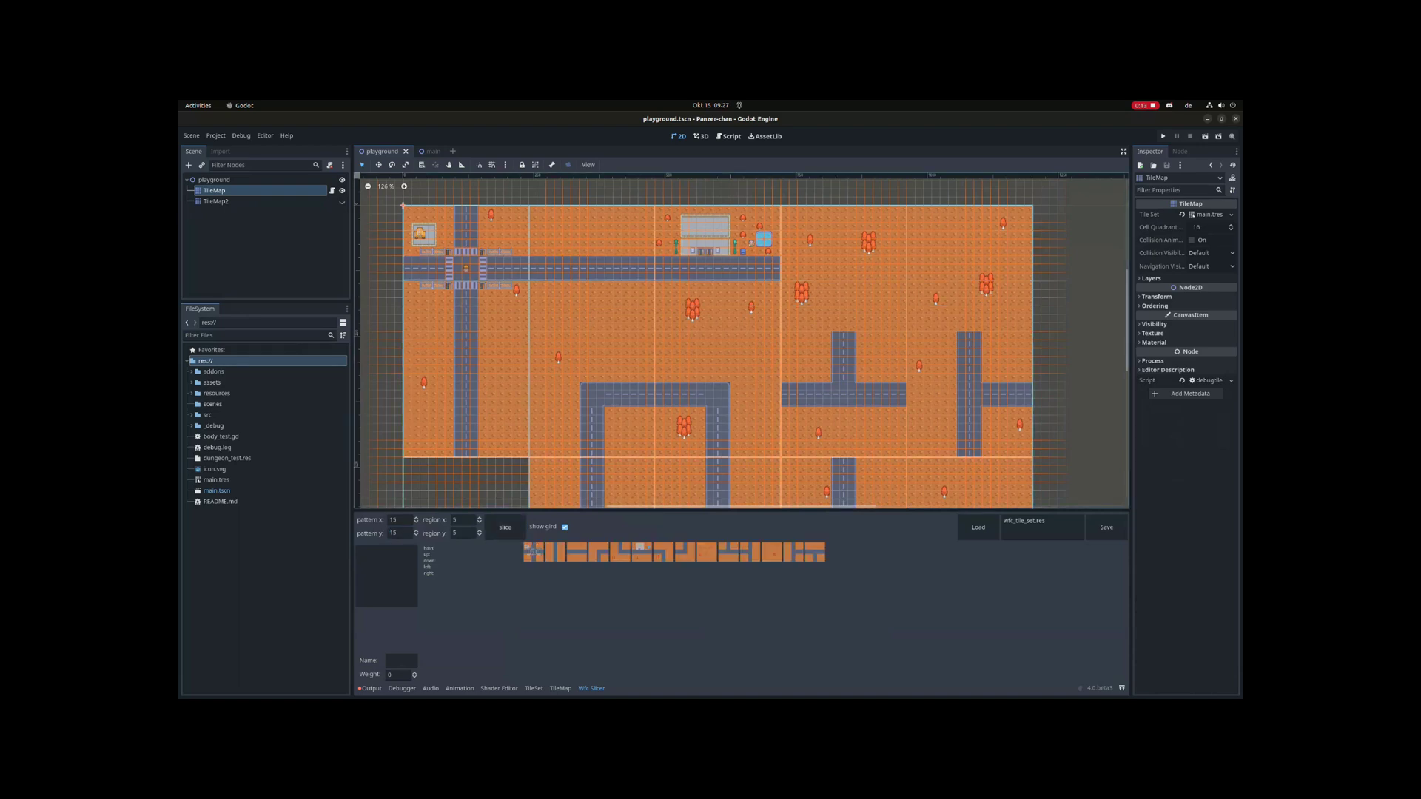
Display the details of the first sliced tile and save the tile set as wfc_tile_set.res
middle_drag(651, 399, 655, 325)
click(529, 552)
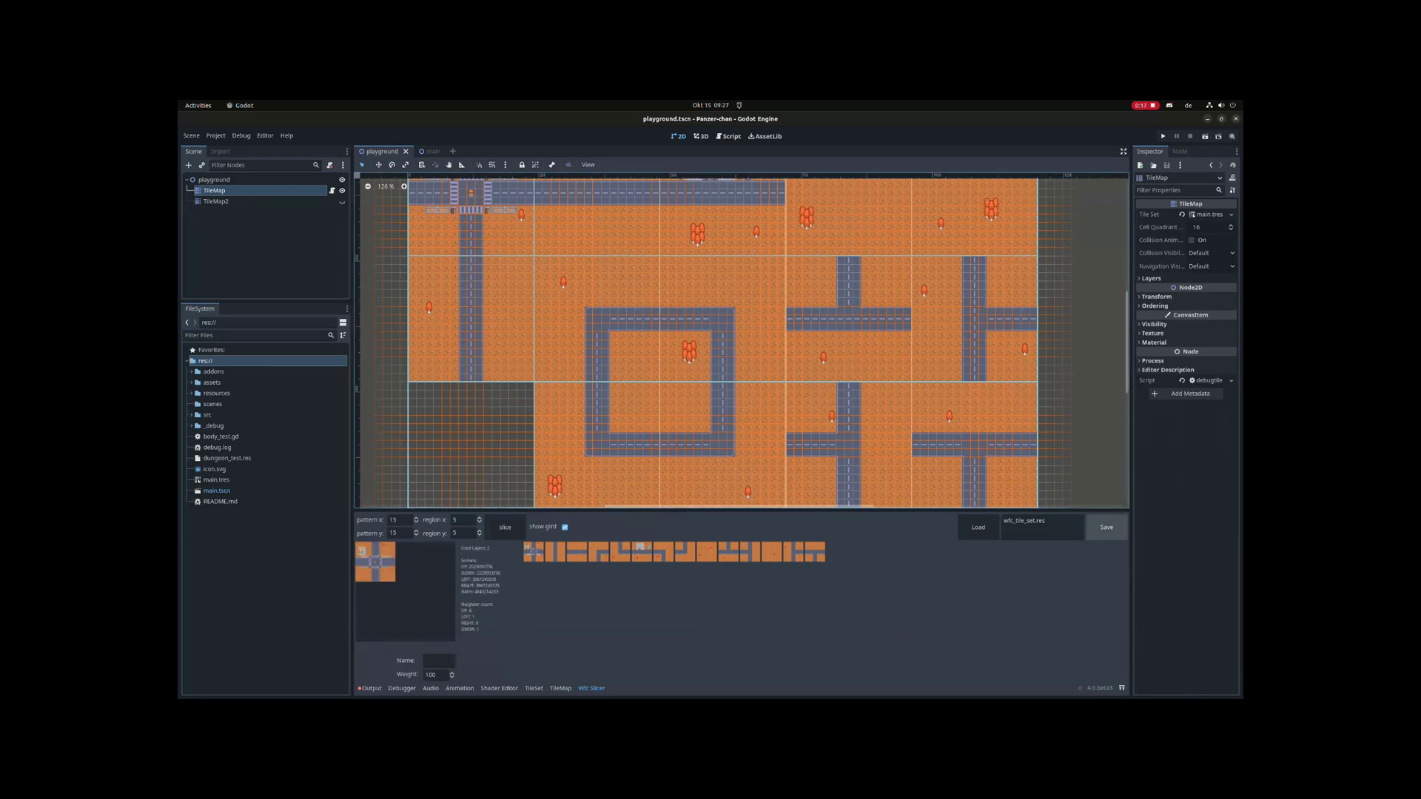
click(1107, 527)
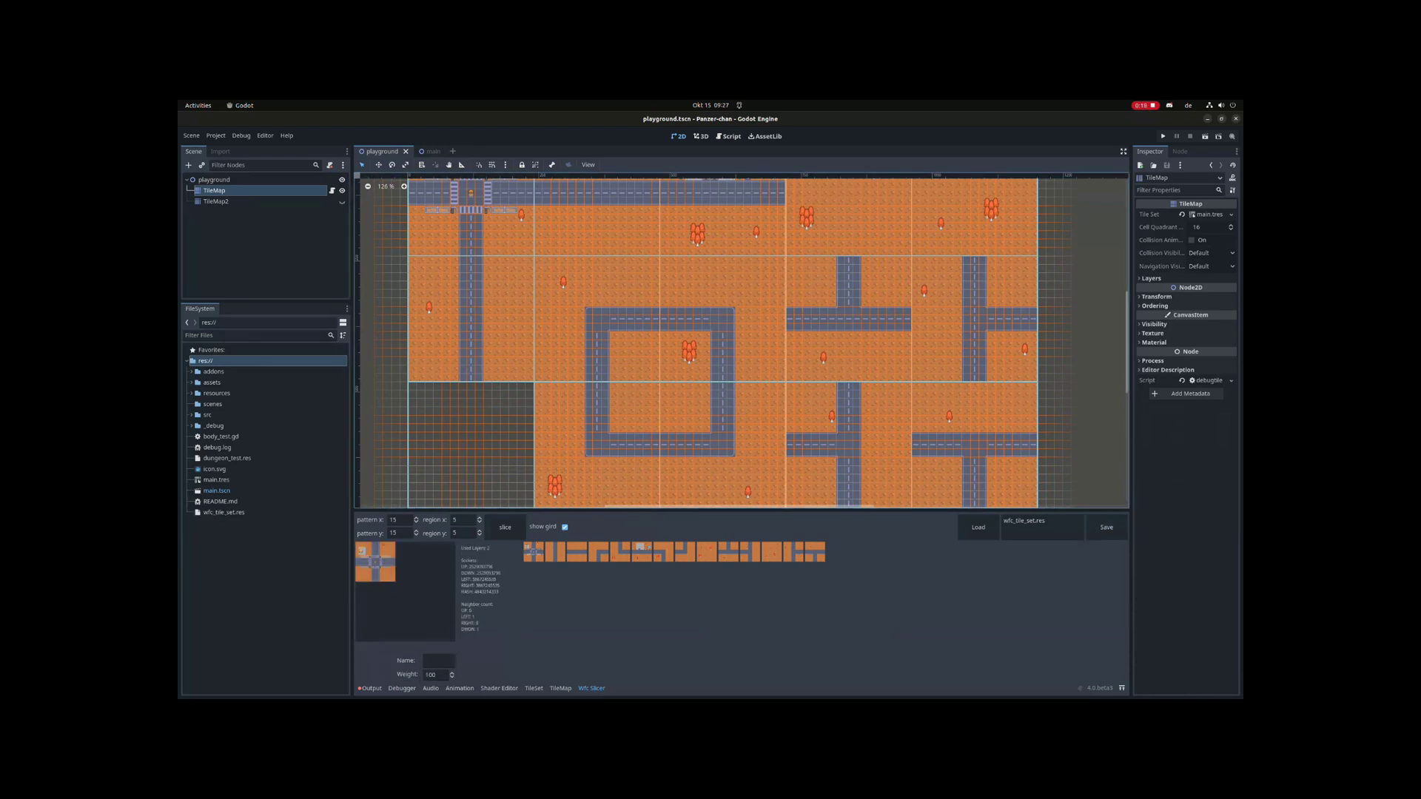
Assign wfc_tile_set.res as the Wfc Tile Set of AutoTileMap in the main scene and run the project
click(428, 151)
drag(224, 512, 1195, 241)
key(F5)
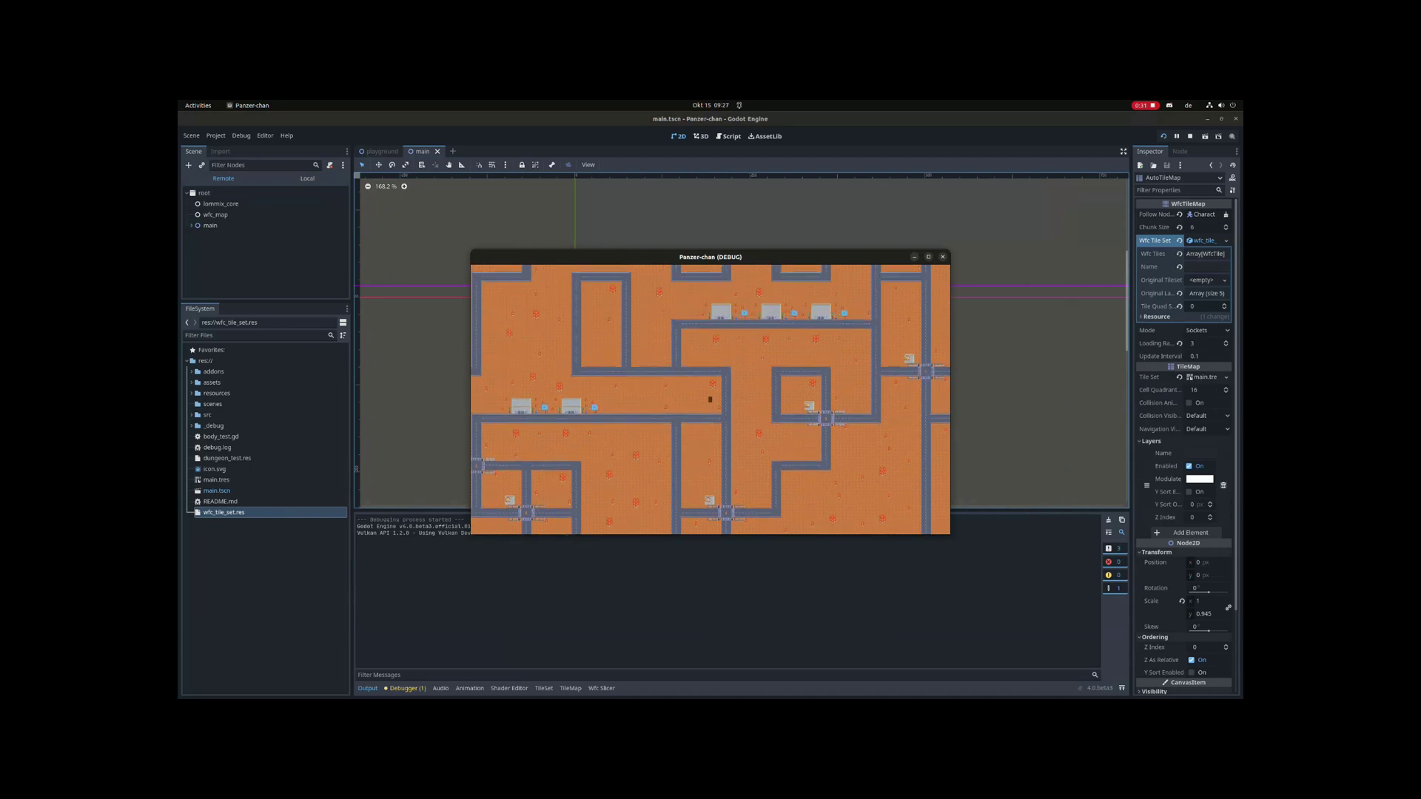
Travel up and left through the generated map at several zoom levels and stop the game
key(Up)
scroll(710, 400, down, 8)
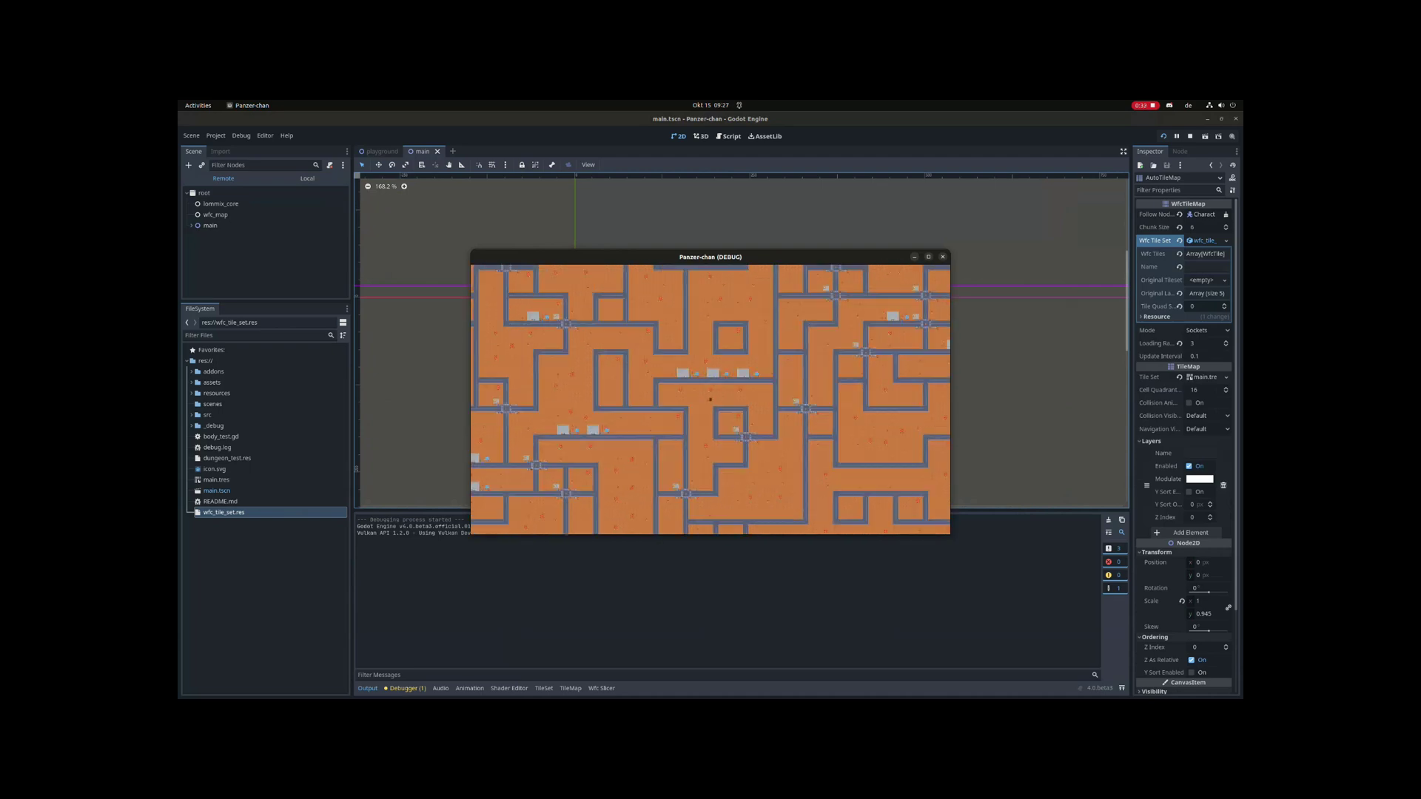
key(Left)
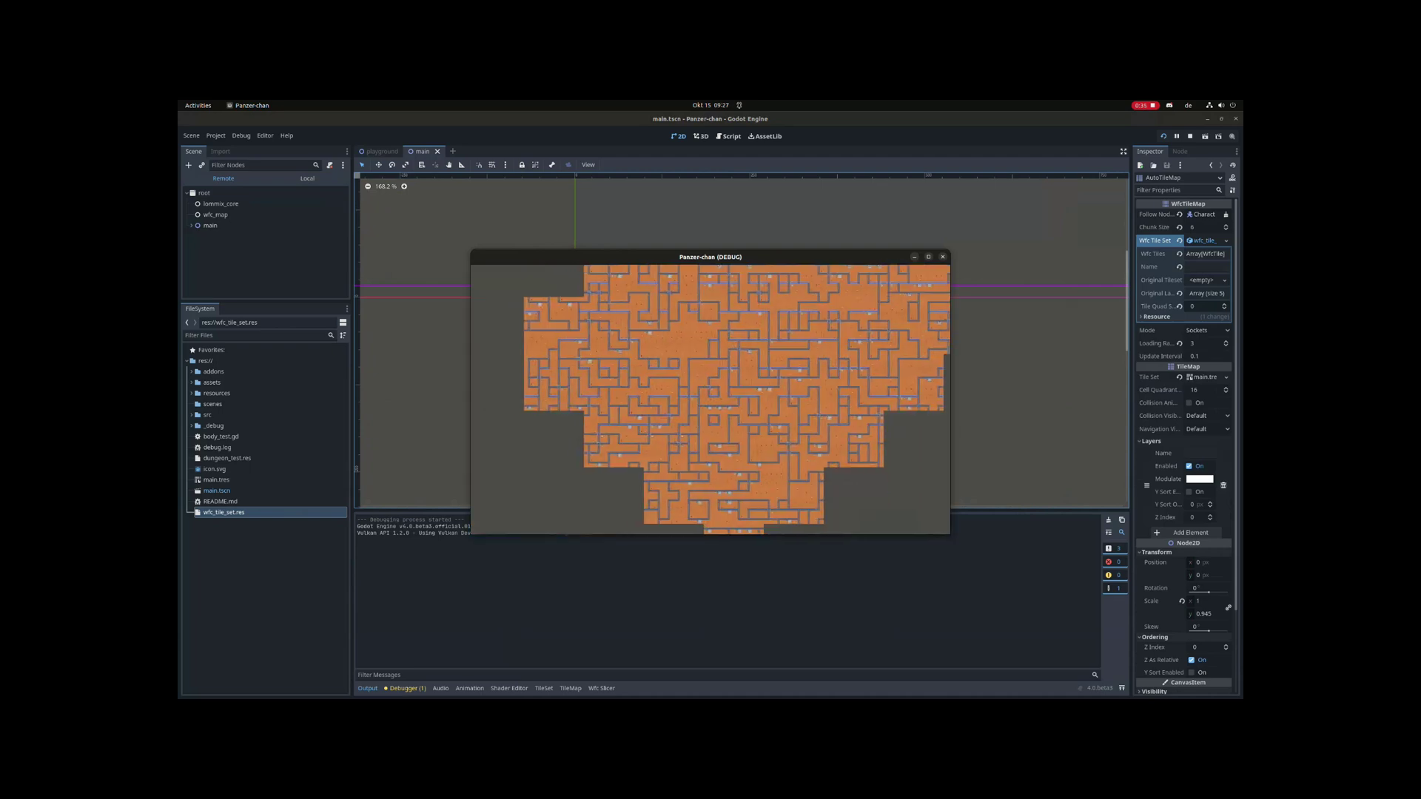
key(Left)
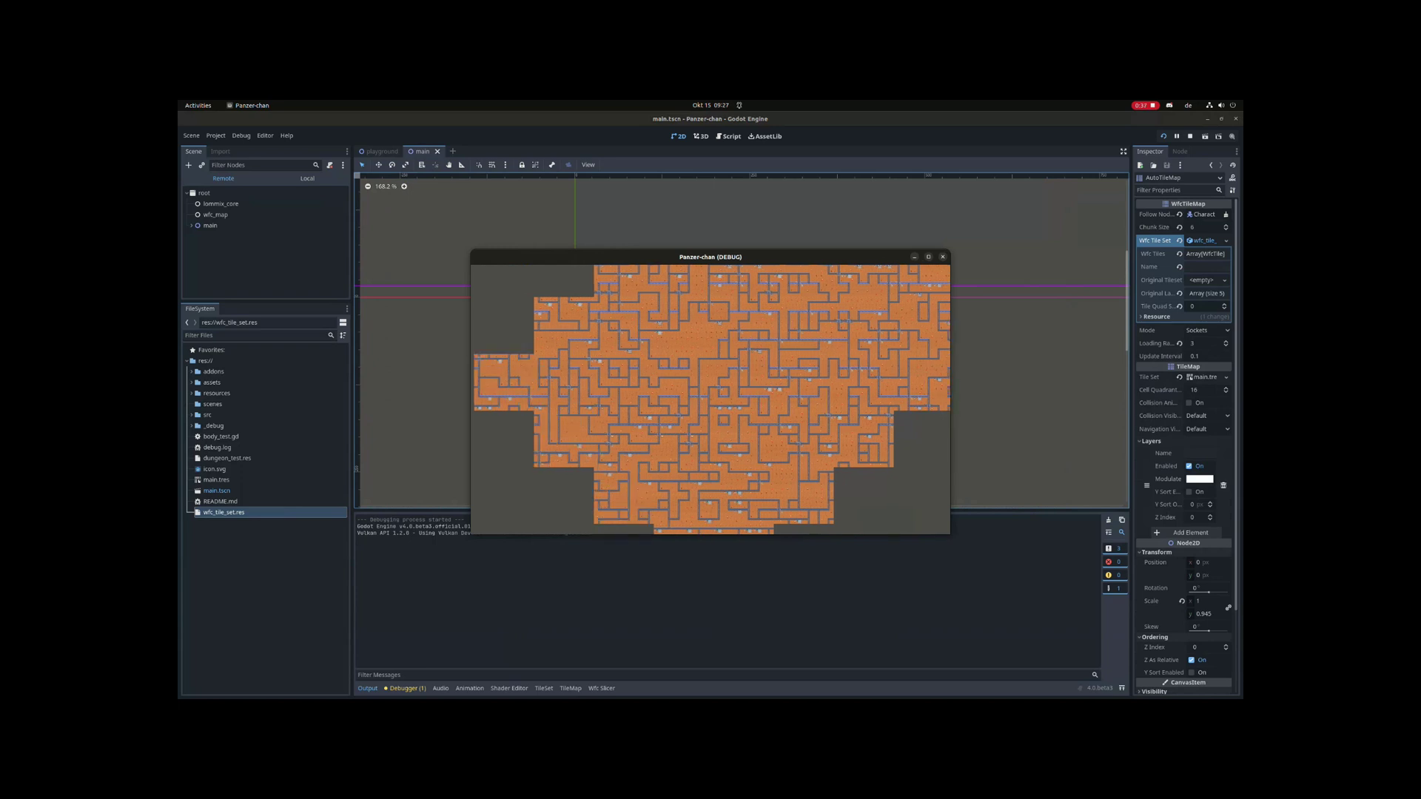
key(Up)
scroll(710, 399, up, 8)
scroll(710, 400, down, 5)
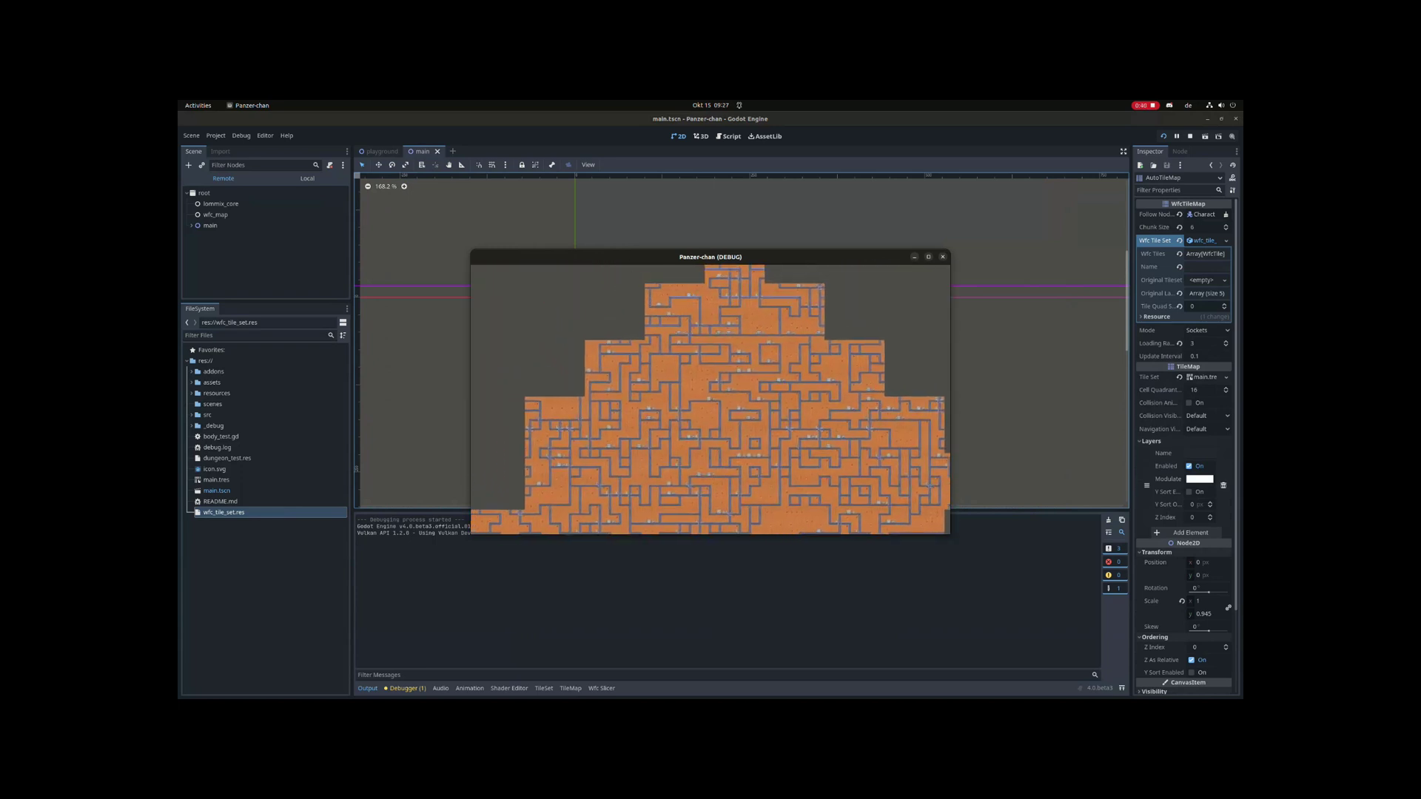
scroll(710, 400, up, 5)
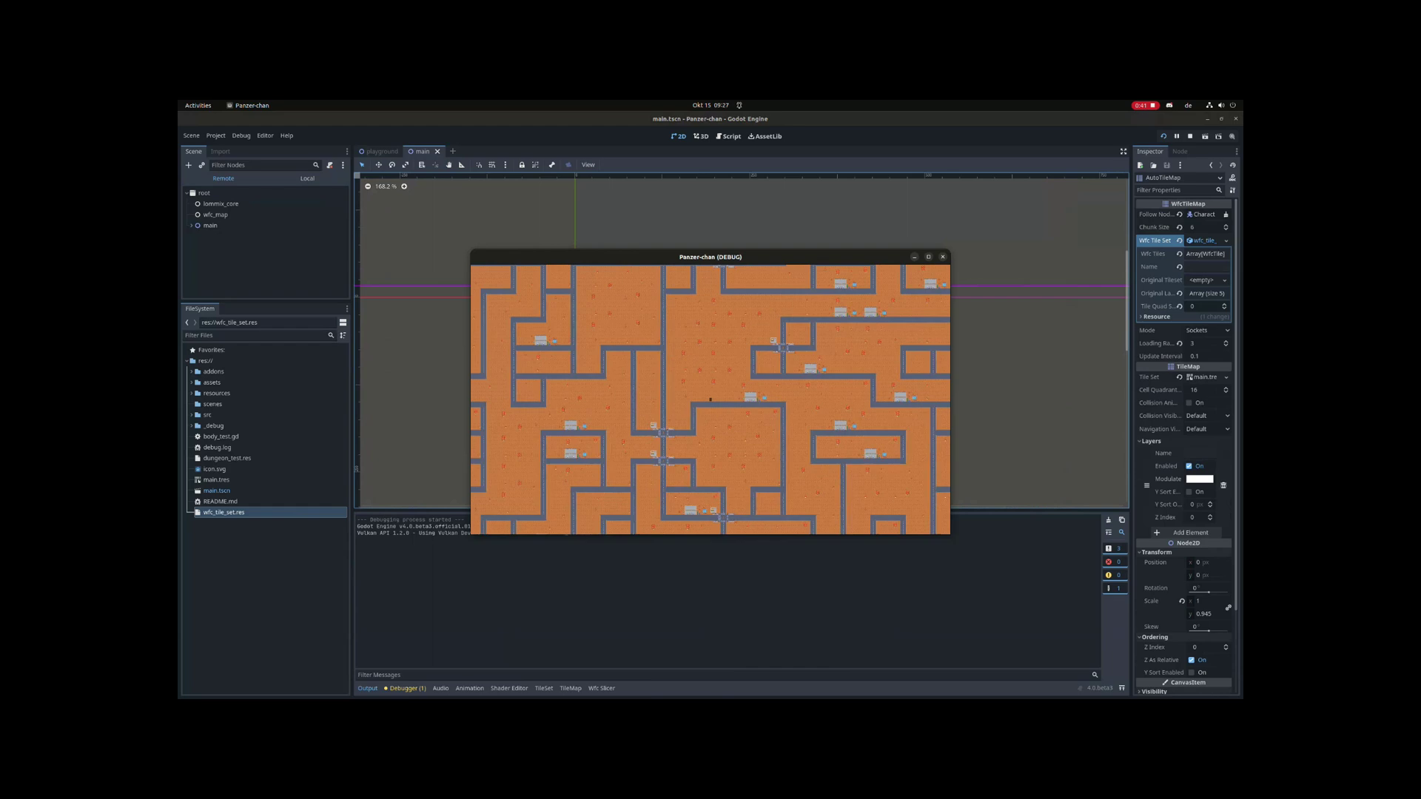
key(F8)
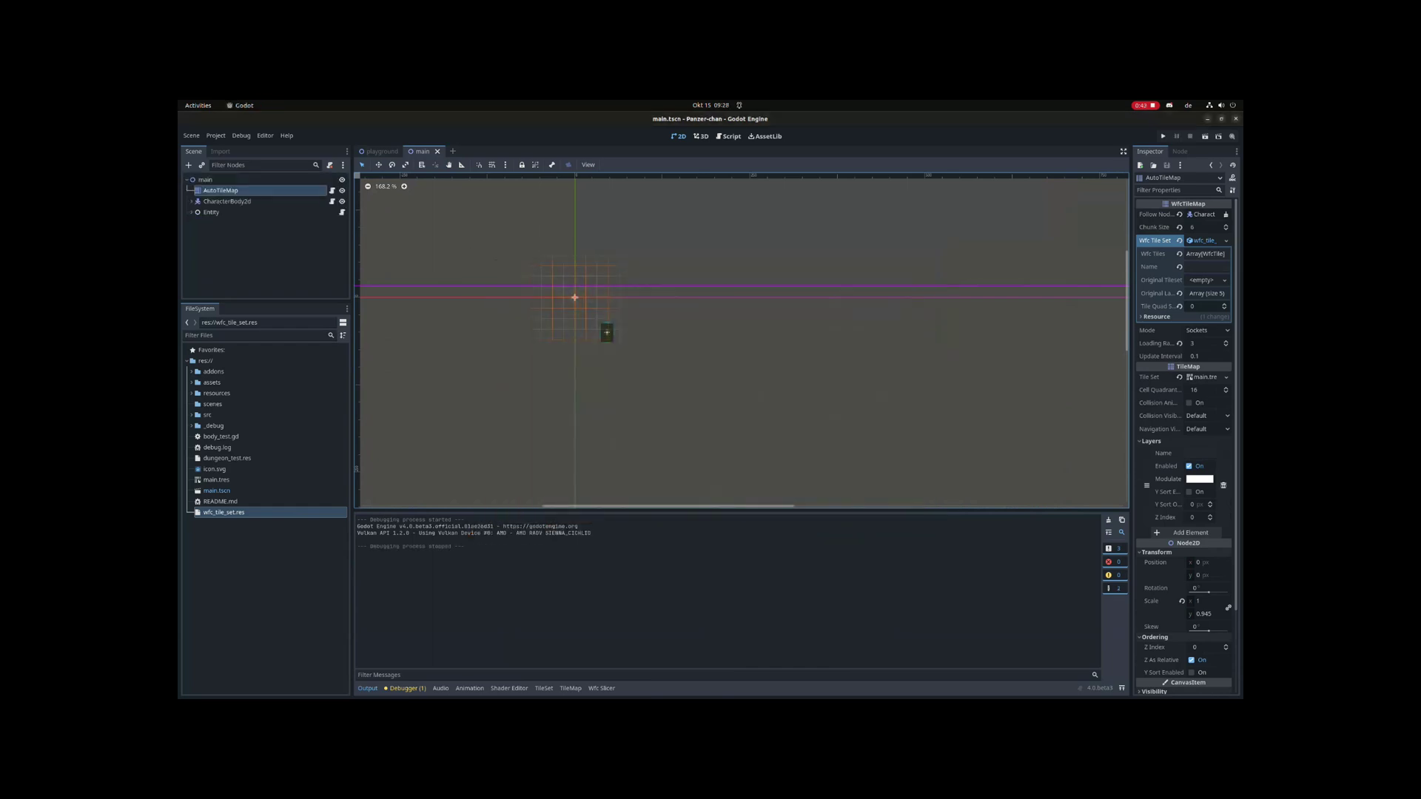
In the playground scene's Wfc Slicer, set the weight of the horizontal straight road tile to 10000
click(381, 152)
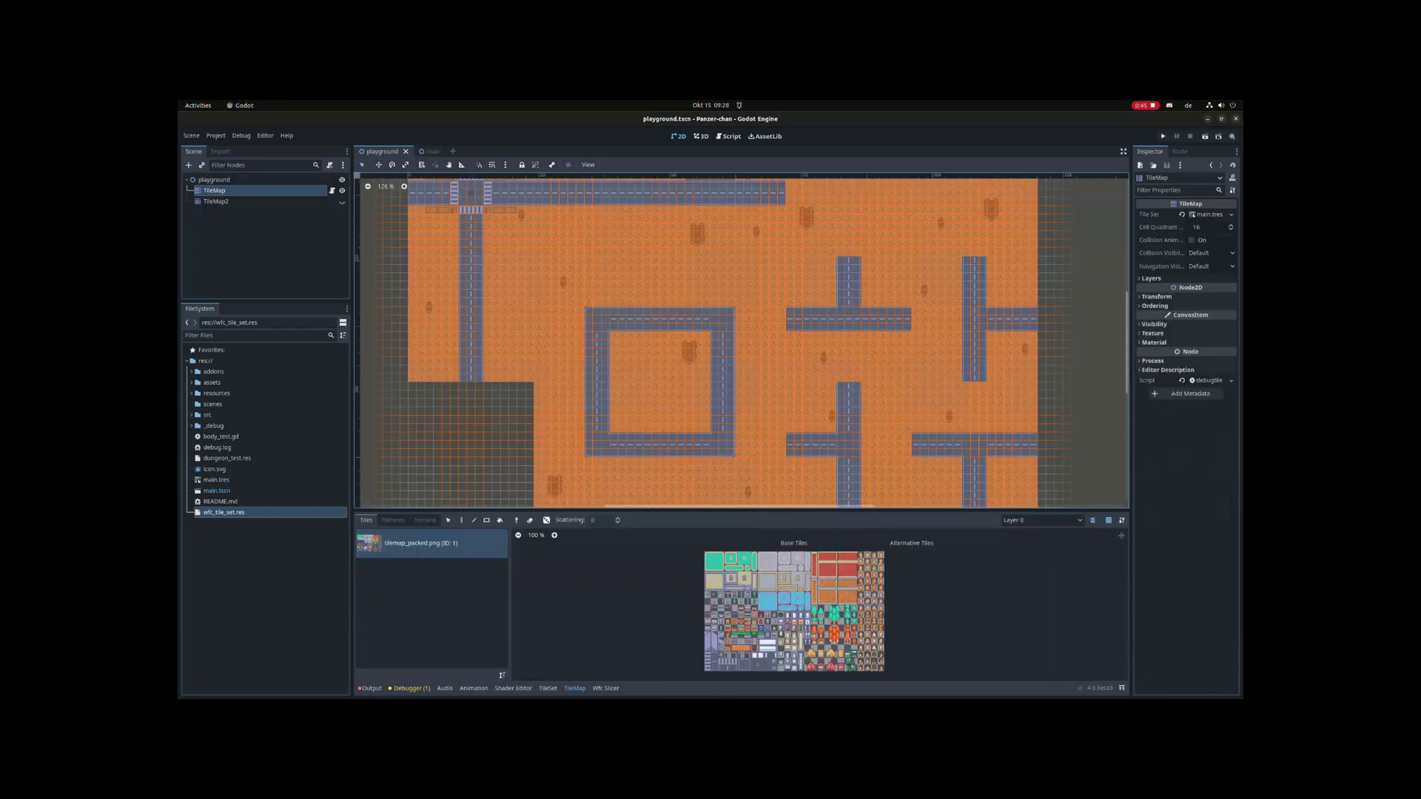
click(605, 688)
click(576, 552)
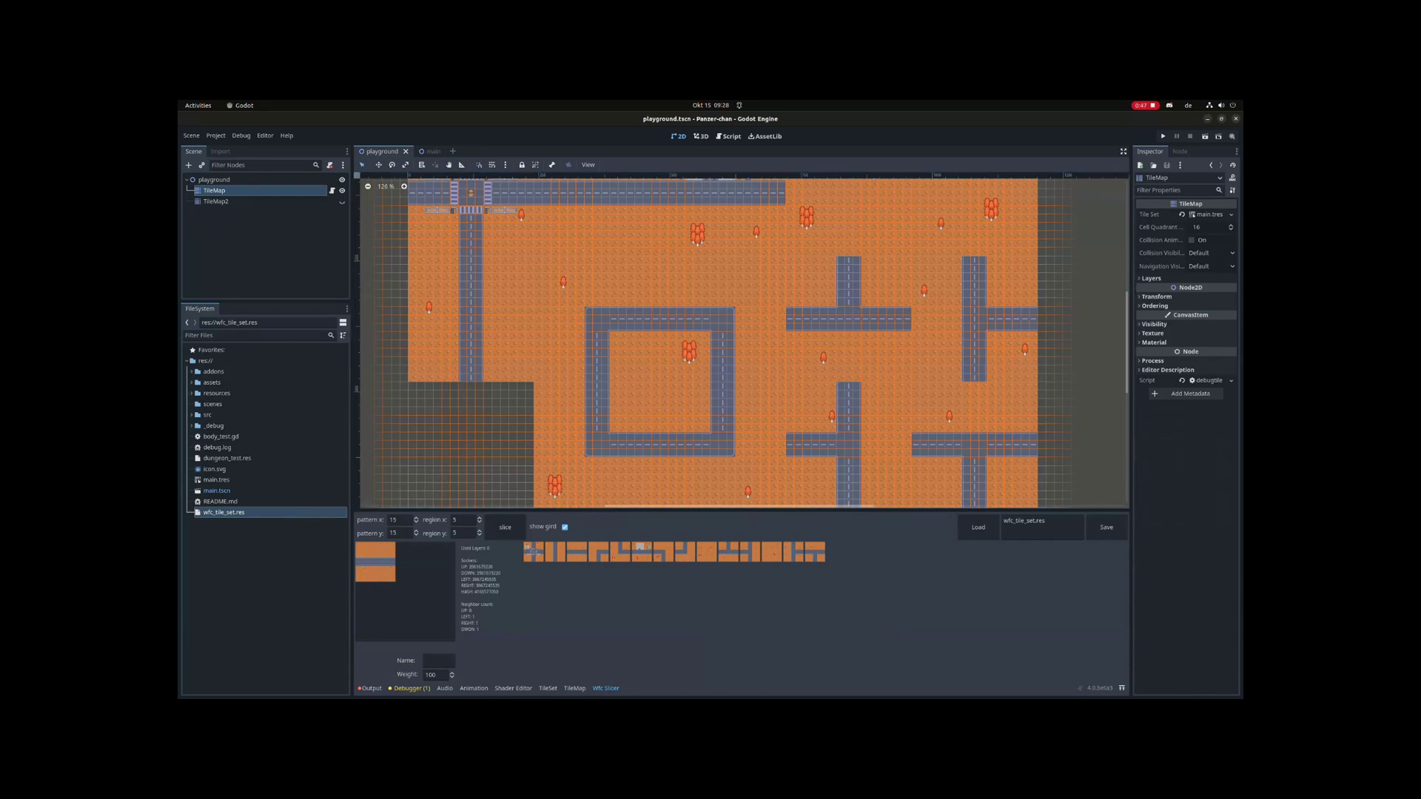
double_click(431, 675)
text(100)
key(Return)
Run the game, examine how the horizontal road weight shapes the generated map, and close it
key(F5)
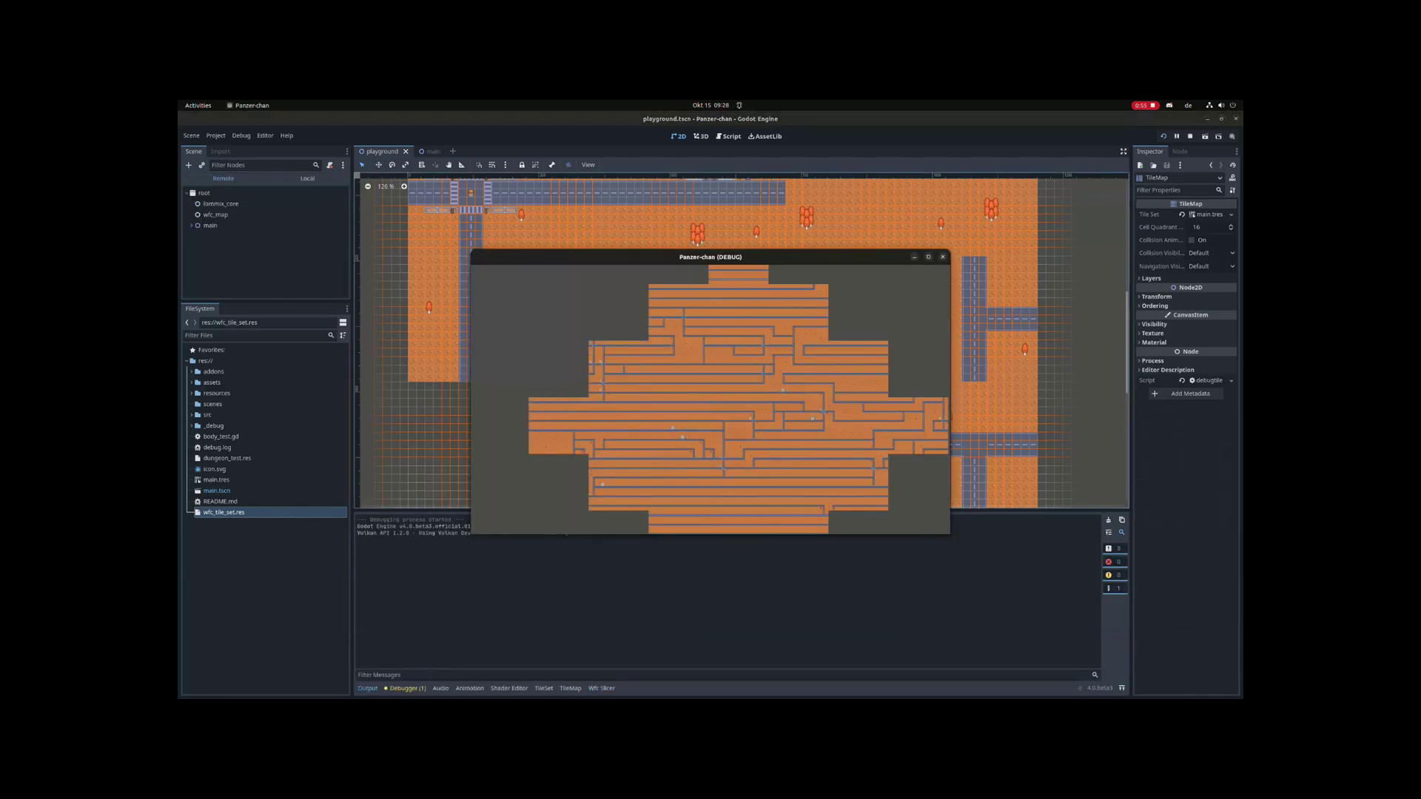
key(d)
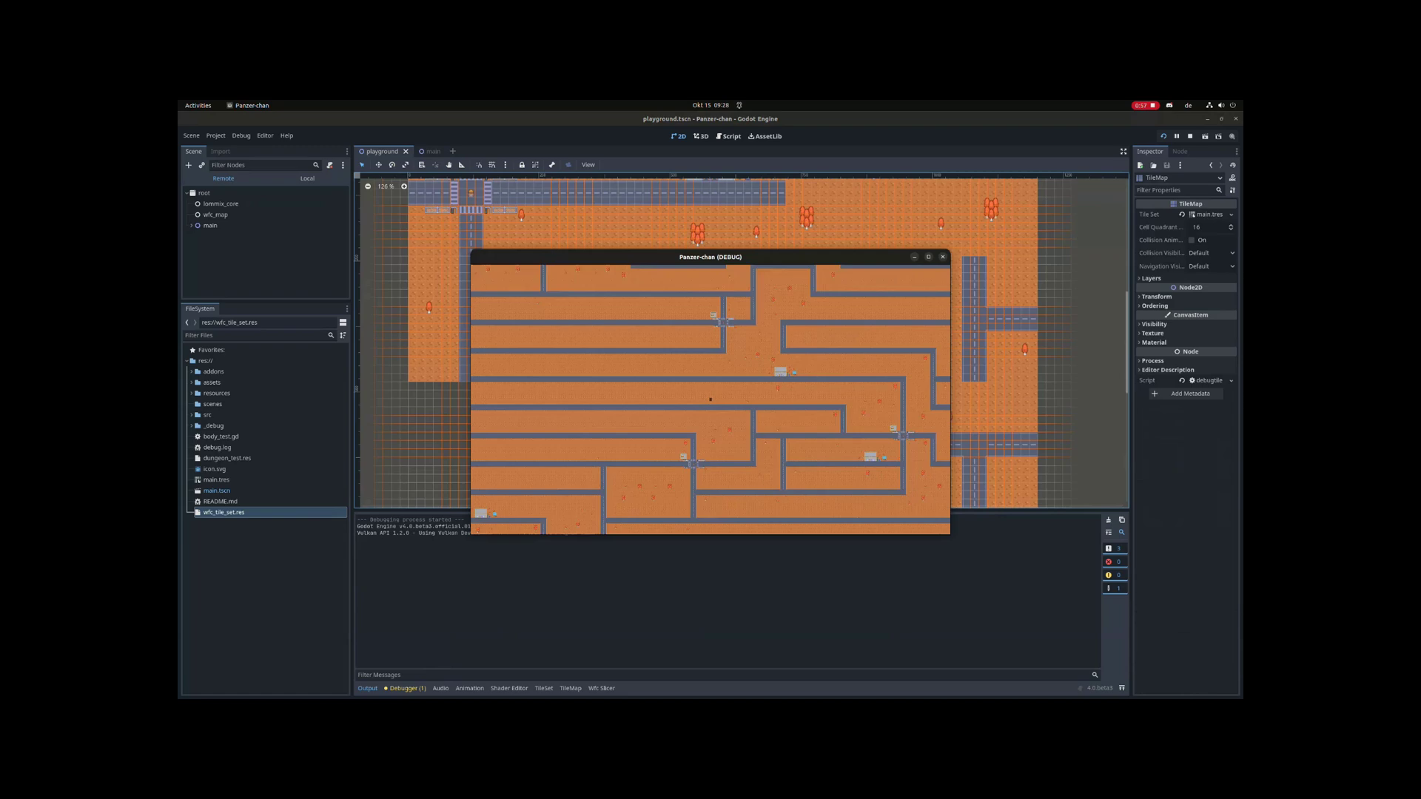
click(943, 257)
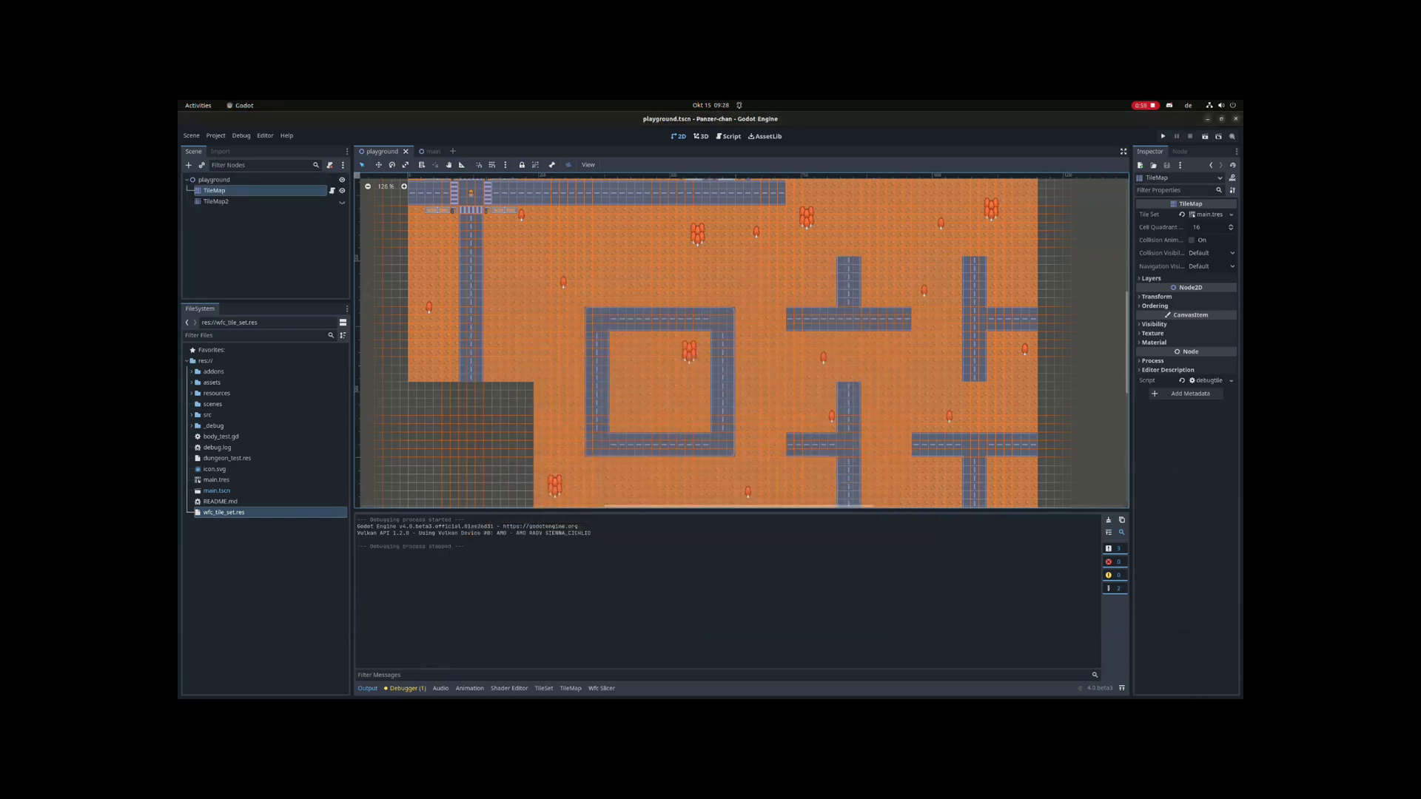
Change the vertical straight road tile's weight, set the roadless ground tile's weight to 99999, and save the tile set
click(602, 688)
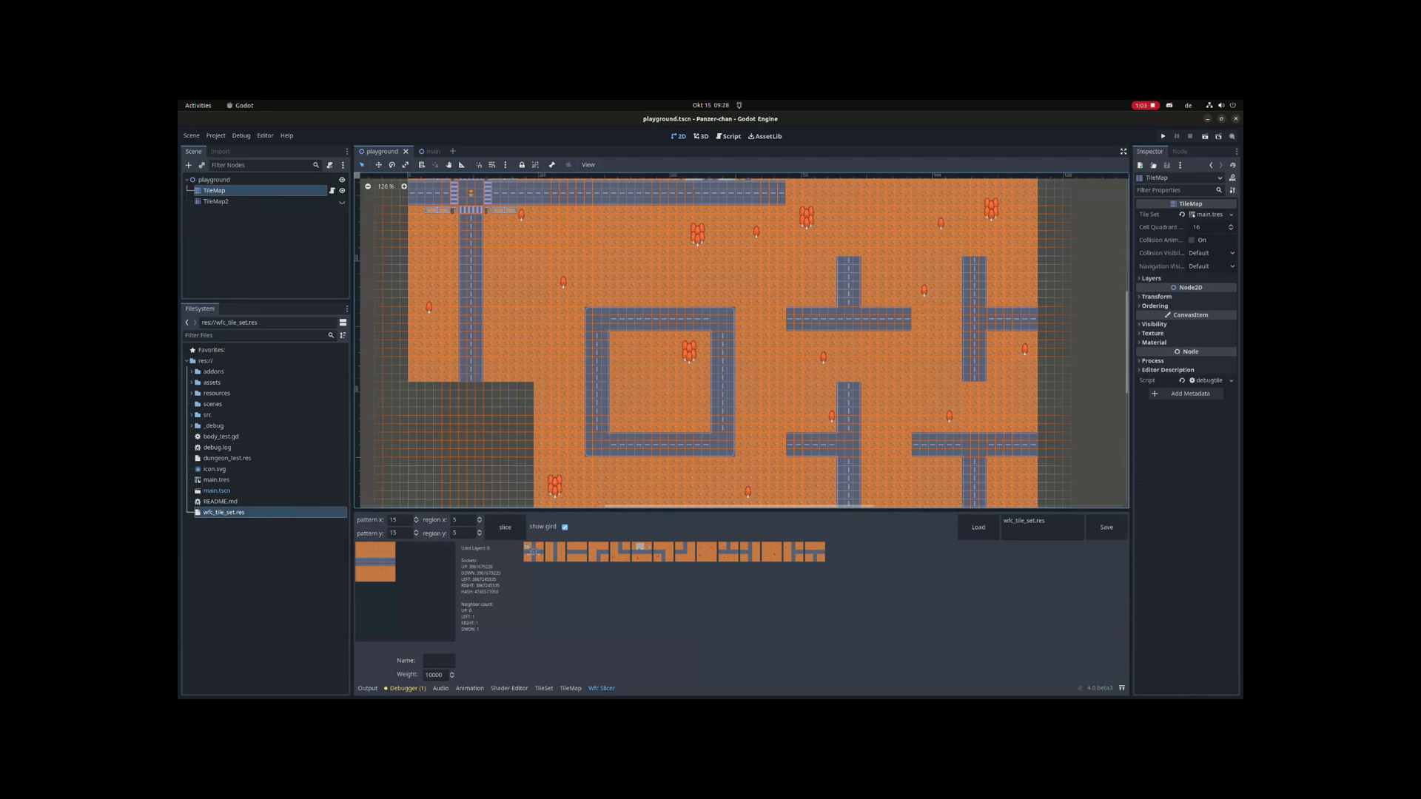
click(555, 552)
click(438, 675)
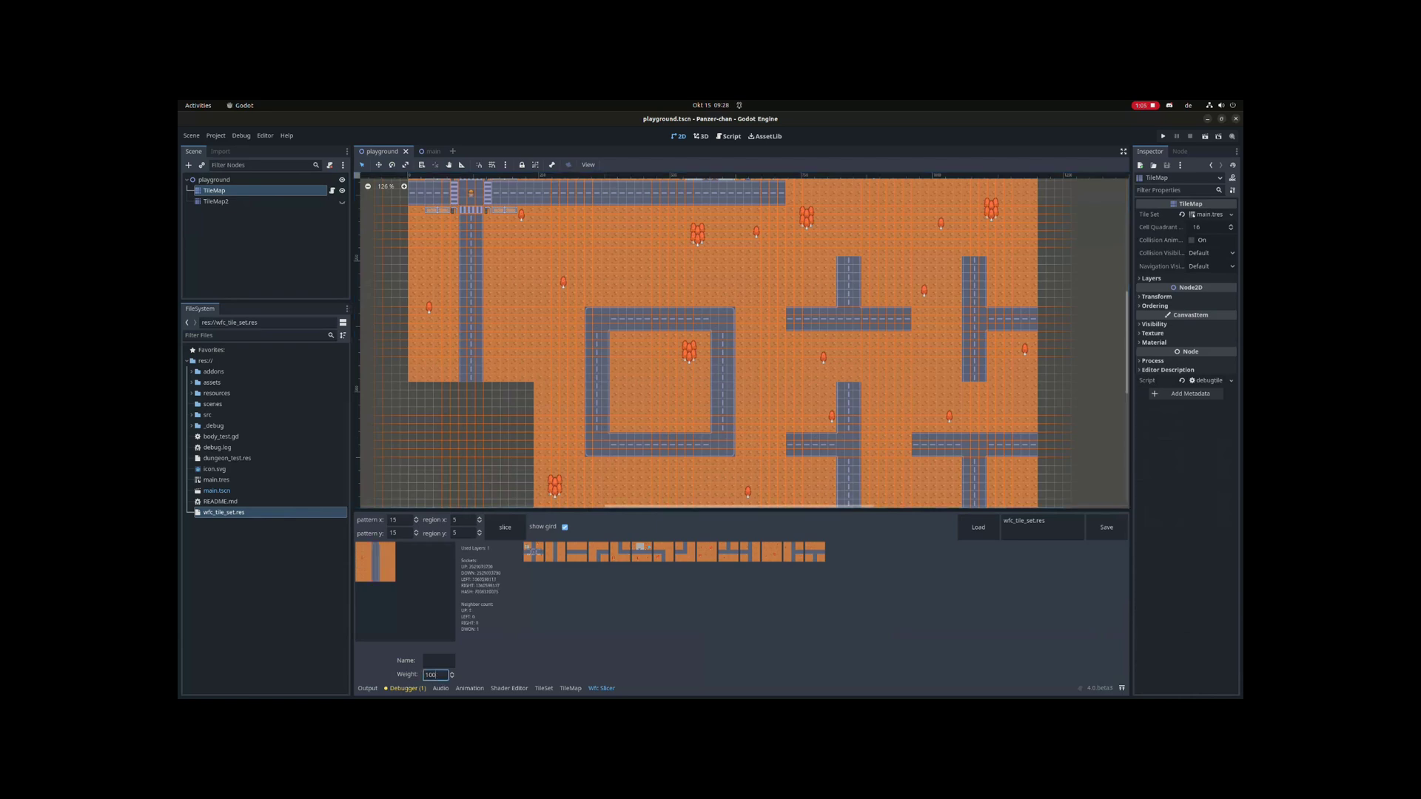
click(706, 552)
click(438, 675)
click(1106, 527)
Run the game, inspect the map generated with the heavily weighted ground tile, and stop it
key(F5)
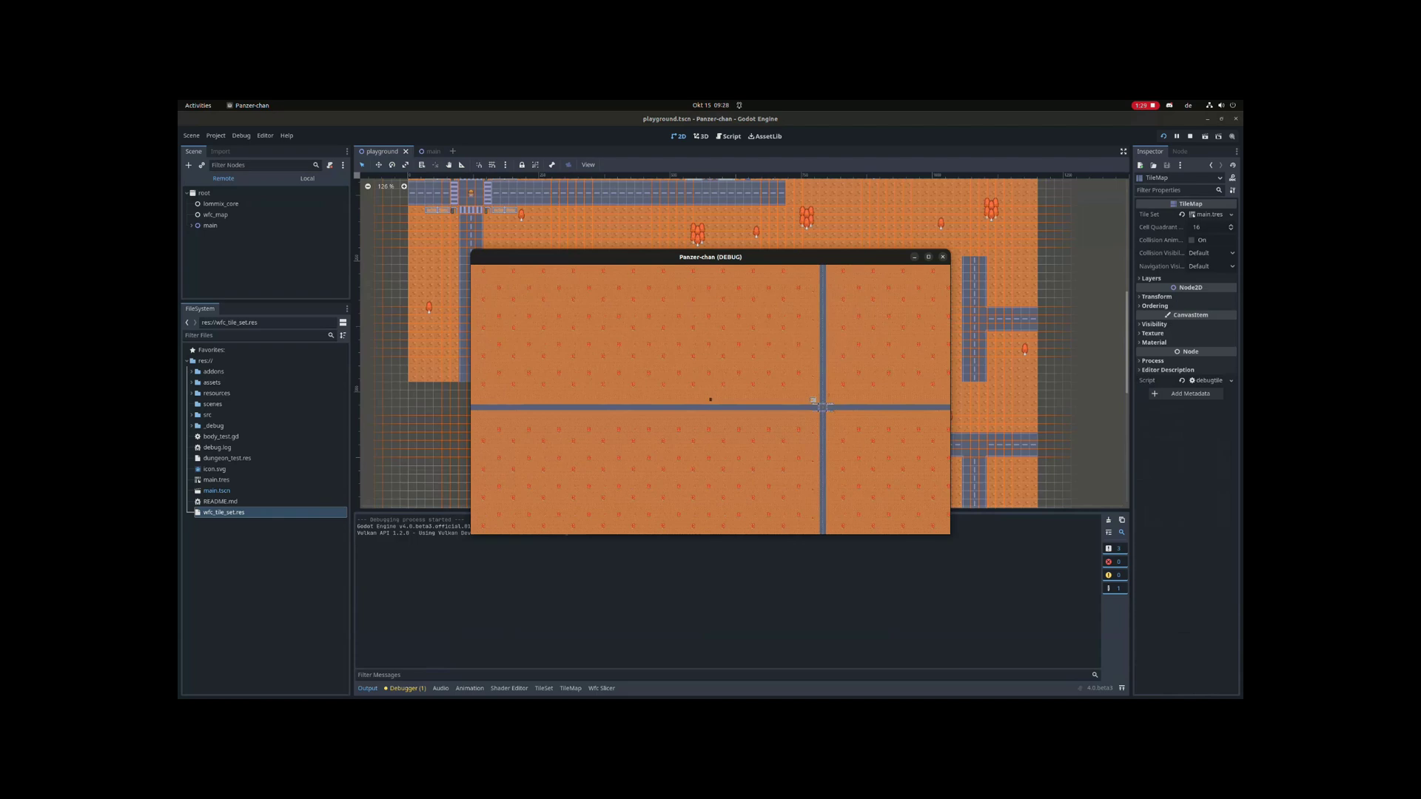
scroll(711, 400, down, 5)
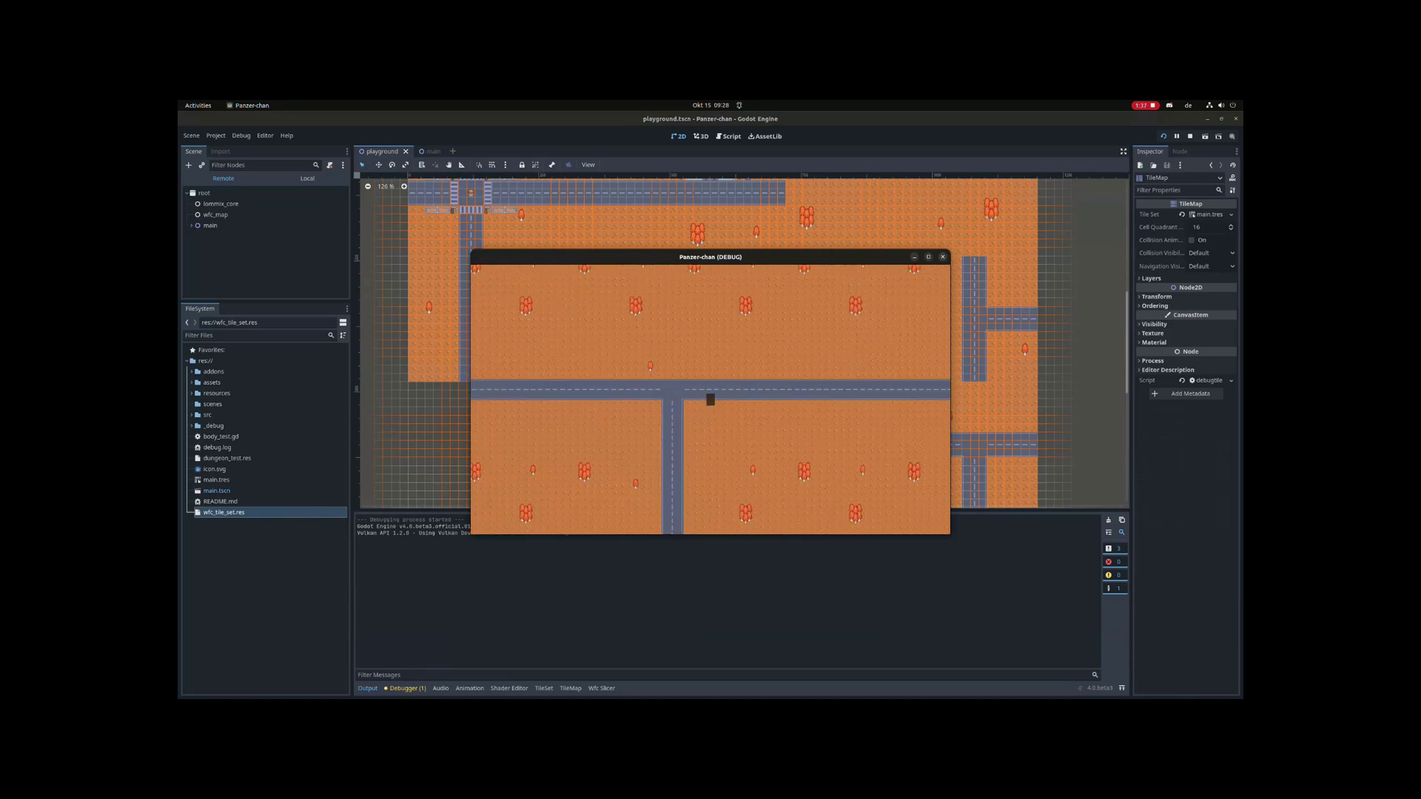
key(F8)
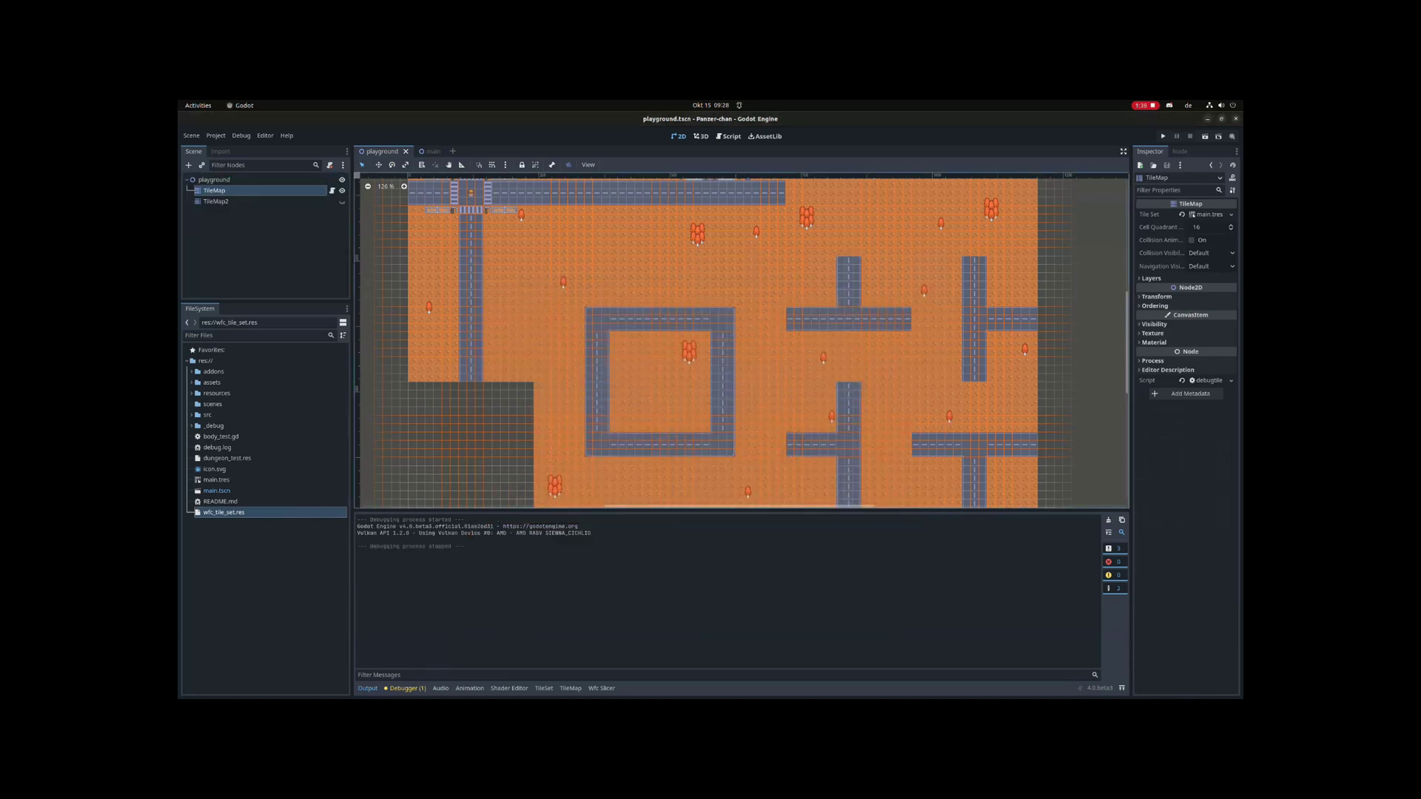
Set the weights of the horizontal and vertical straight road tiles to 0 in the Wfc Slicer
click(601, 688)
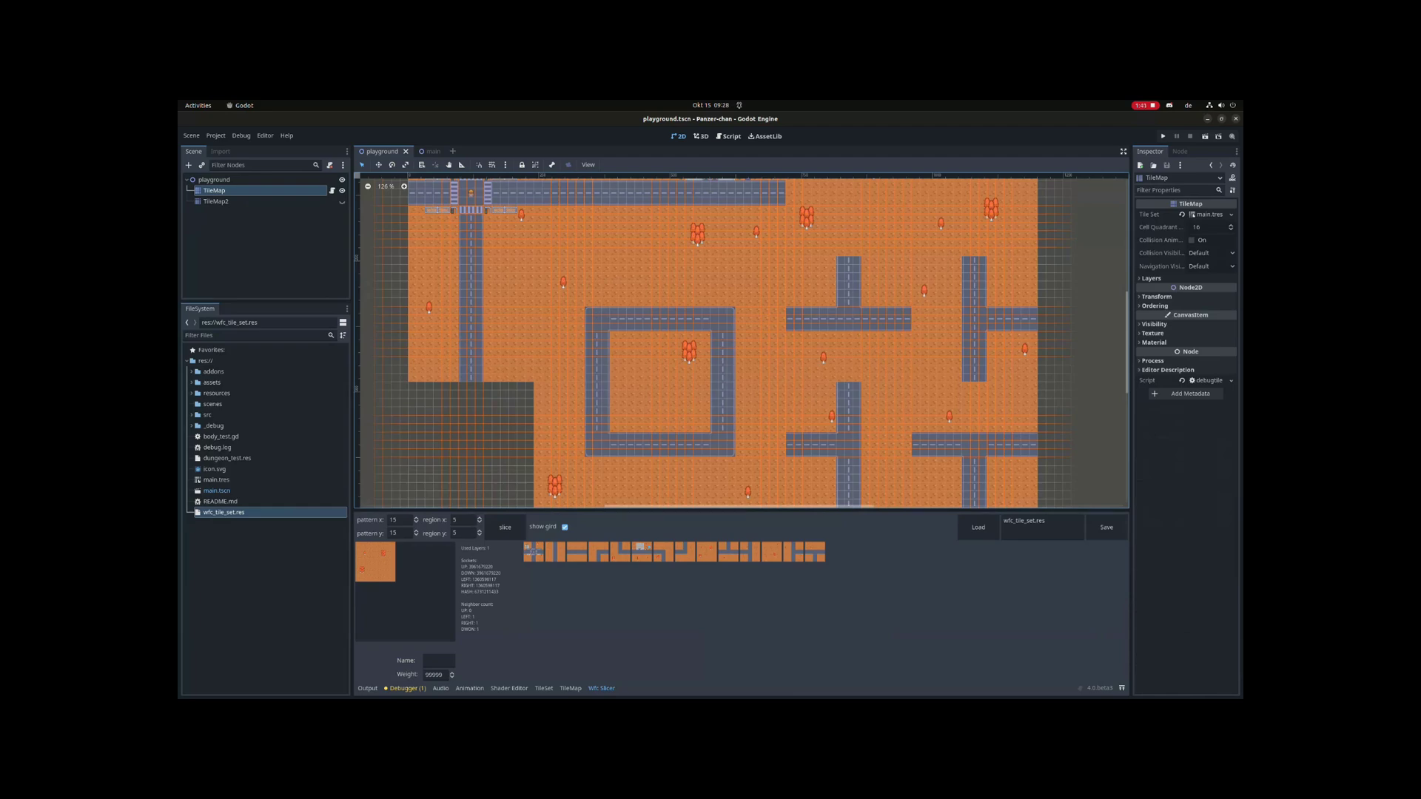
click(576, 552)
double_click(434, 675)
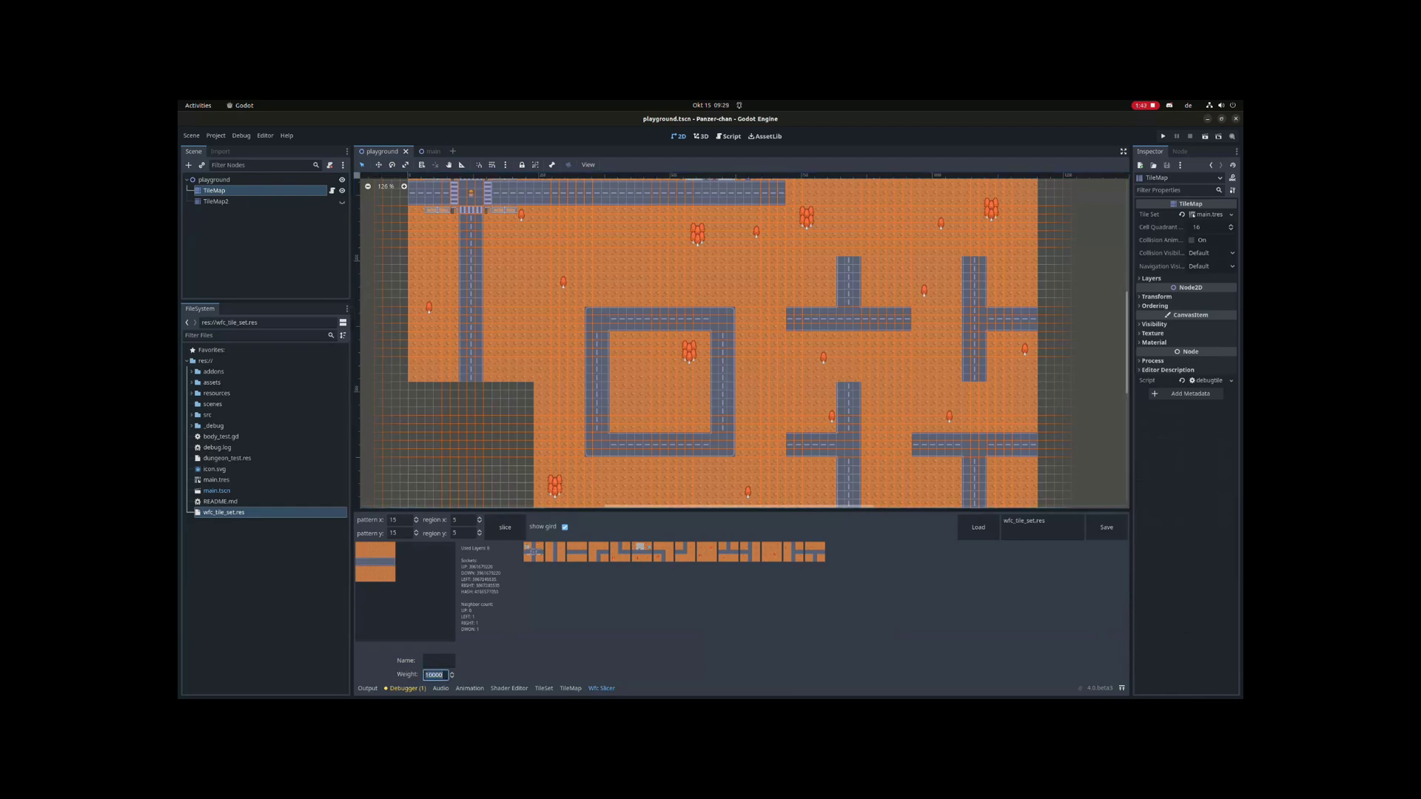
text(0)
click(555, 552)
double_click(435, 675)
text(0)
Run the game, travel across the map generated with zero-weight straight roads, and quit it
key(F5)
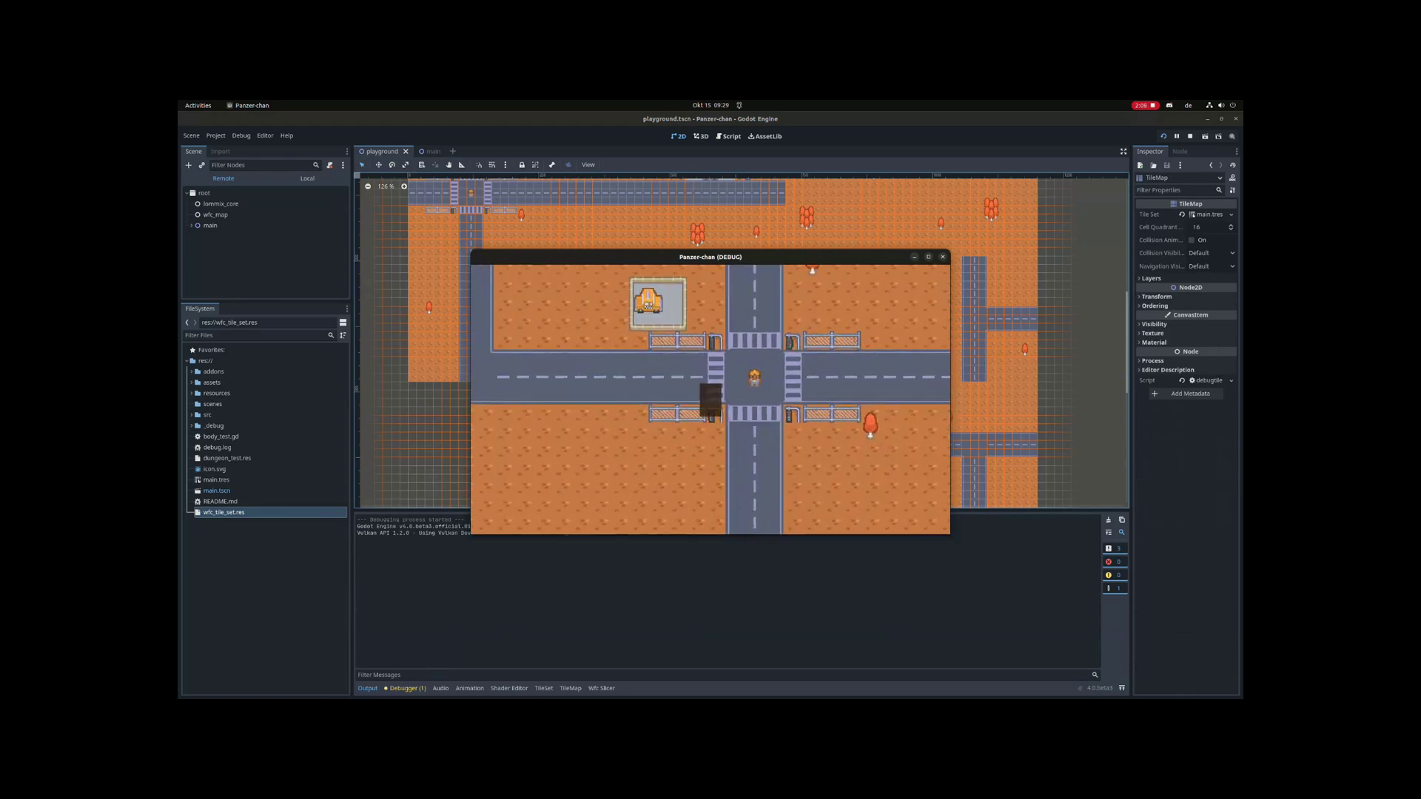
key(d)
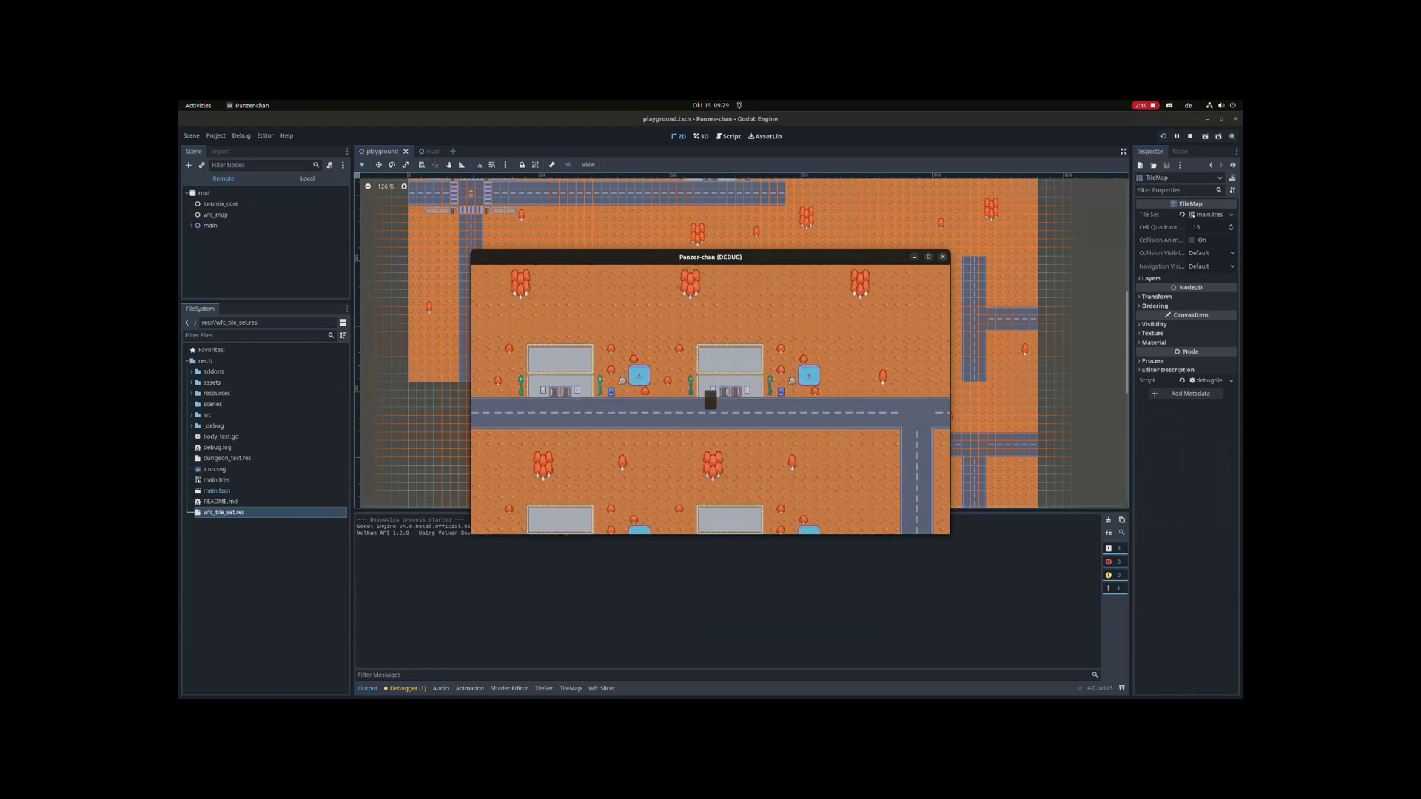
key(Escape)
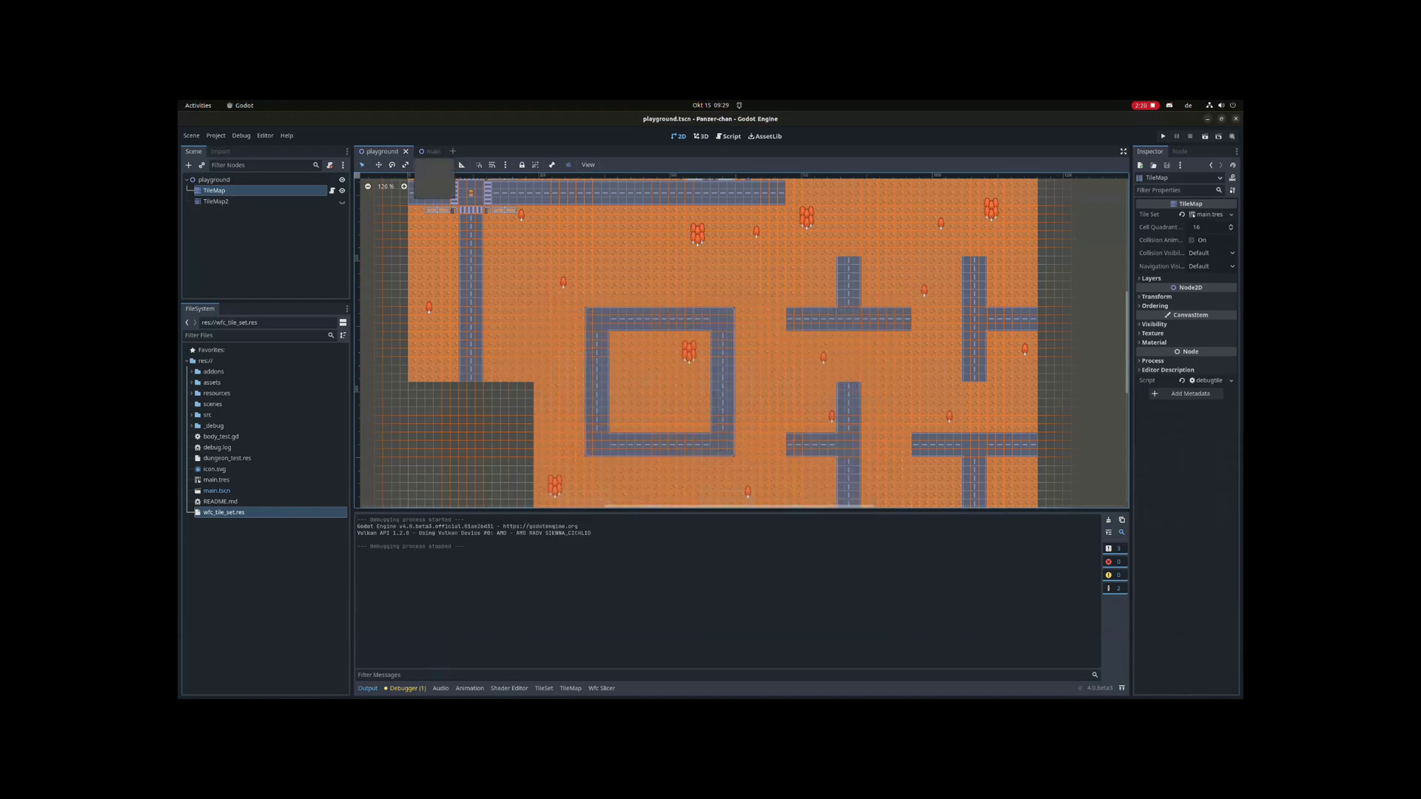
In the main scene, set AutoTileMap's loading radius to 1 and its chunk size to 2
click(429, 151)
click(1206, 343)
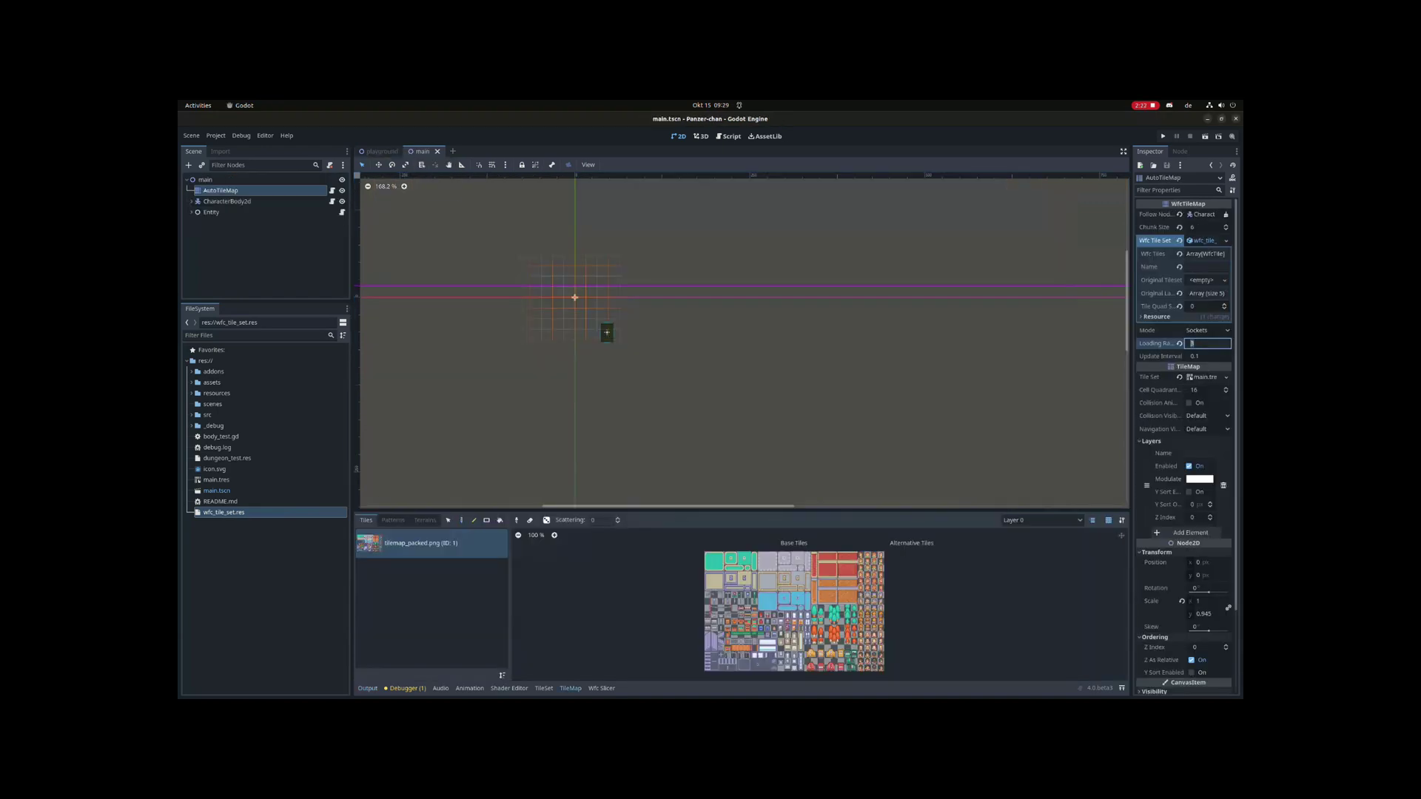
text(1)
key(Return)
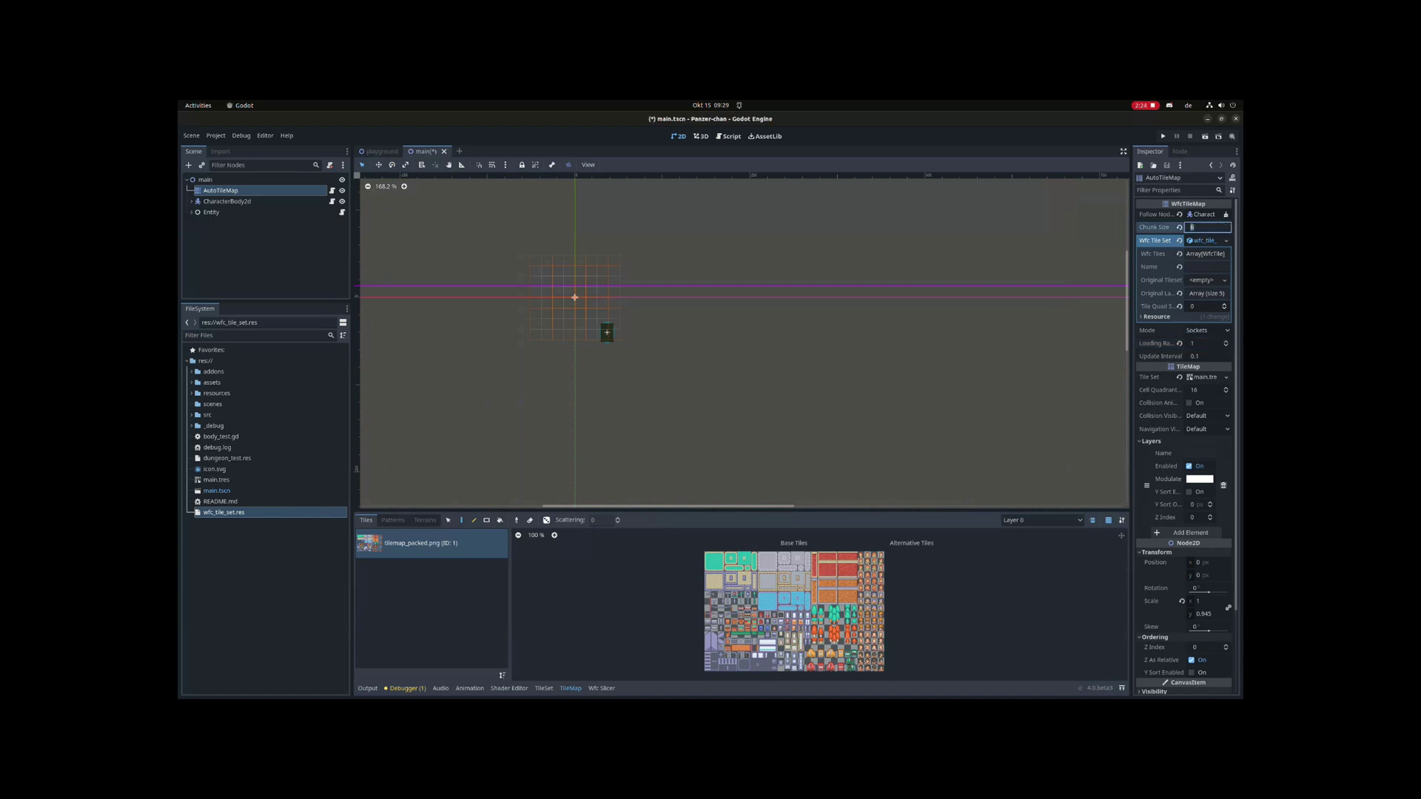
click(1206, 227)
key(Return)
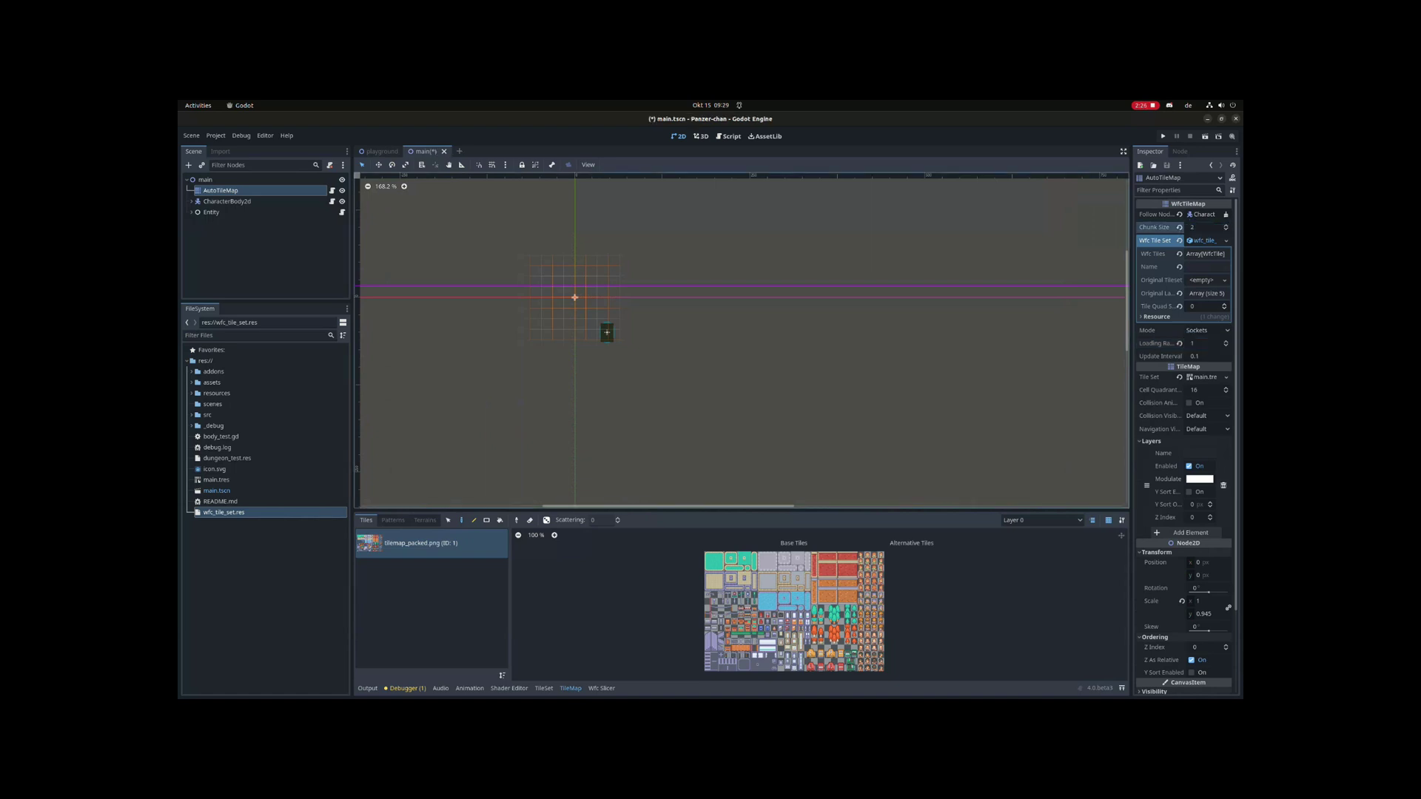